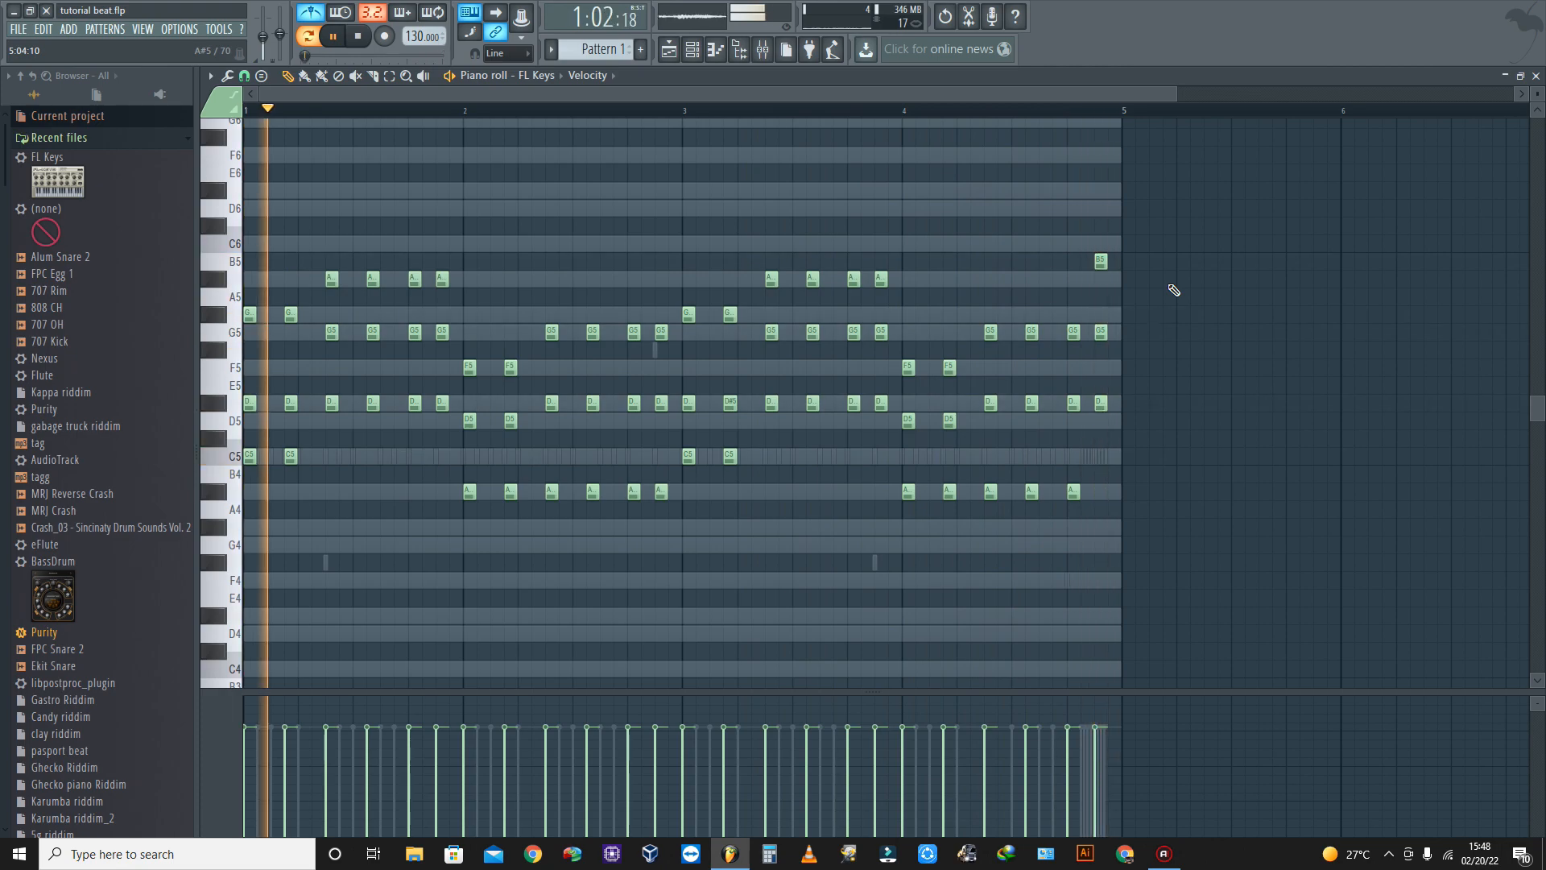
# Move the last high FL Keys note at the end of bar 4 up to C6 and save the project
pyautogui.moveTo(1100, 261); pyautogui.dragTo(1098, 240)
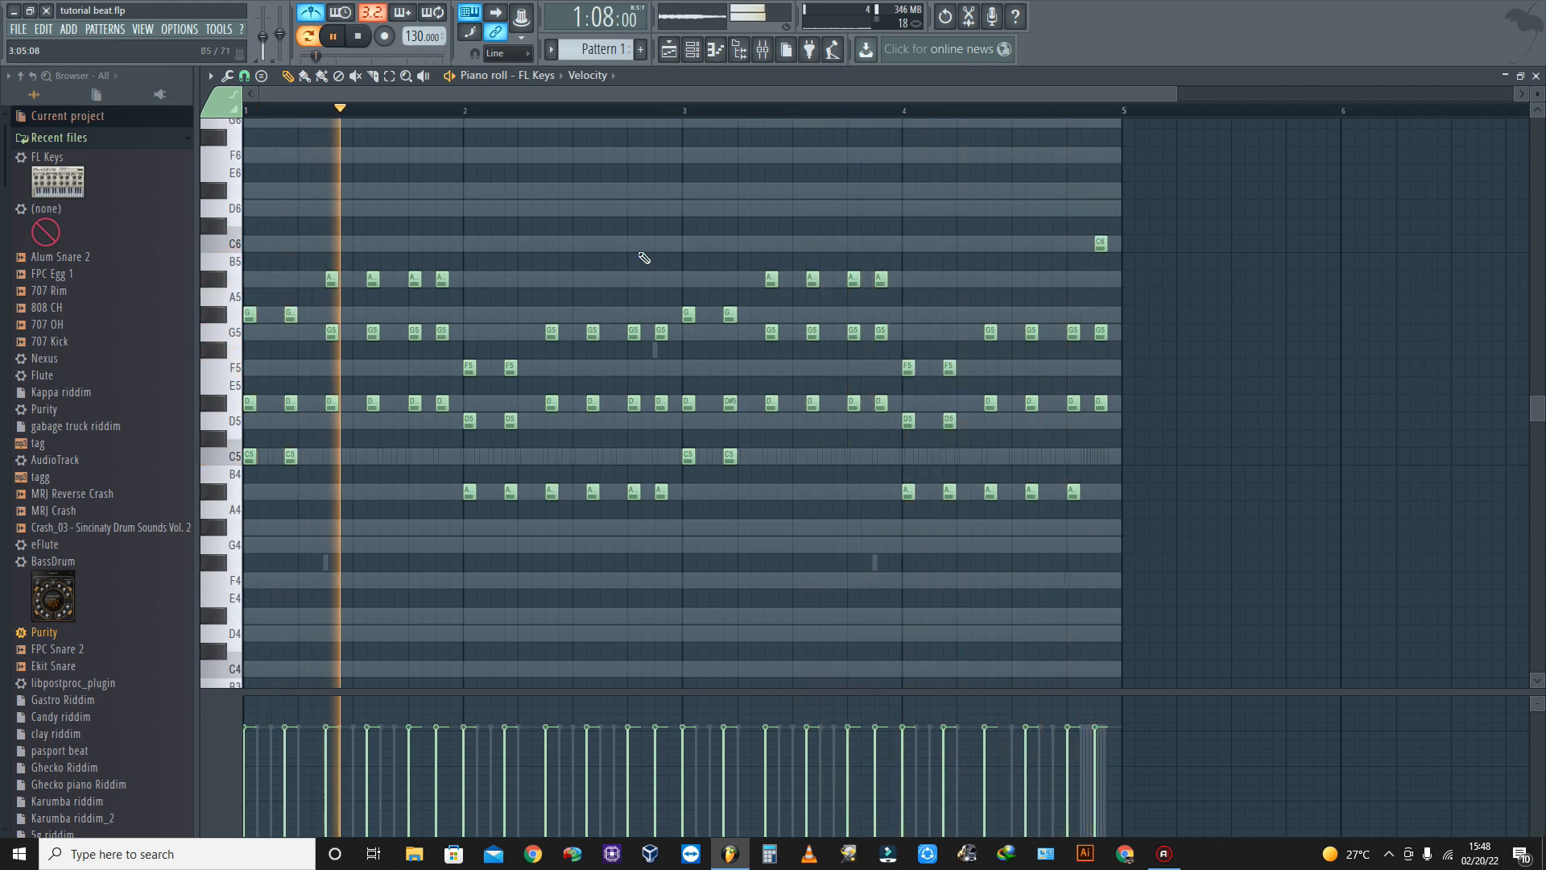
pyautogui.click(19, 31)
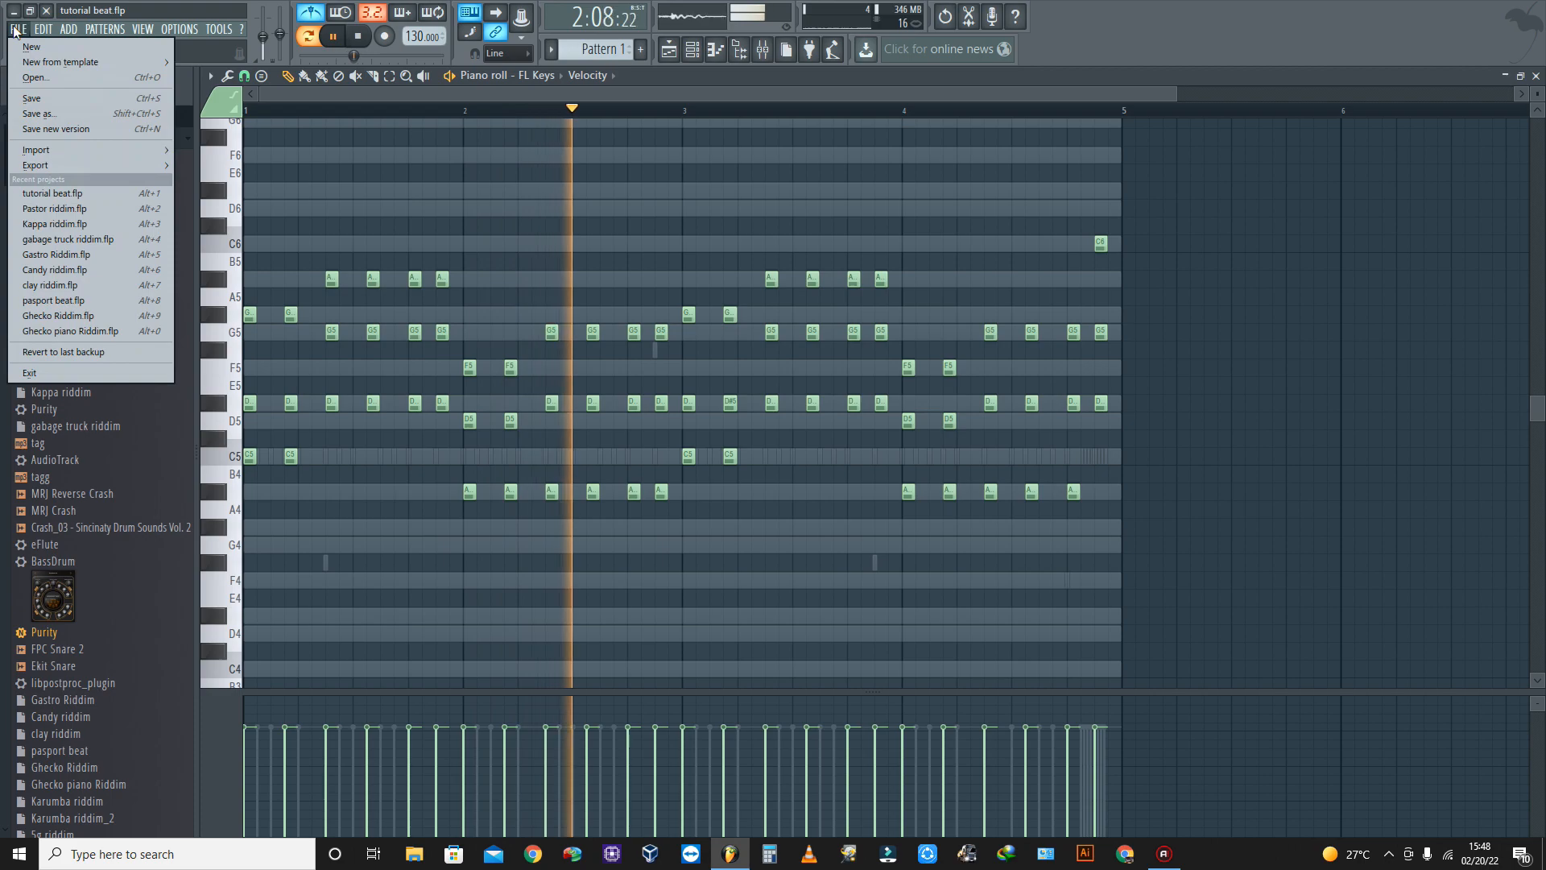
pyautogui.click(38, 101)
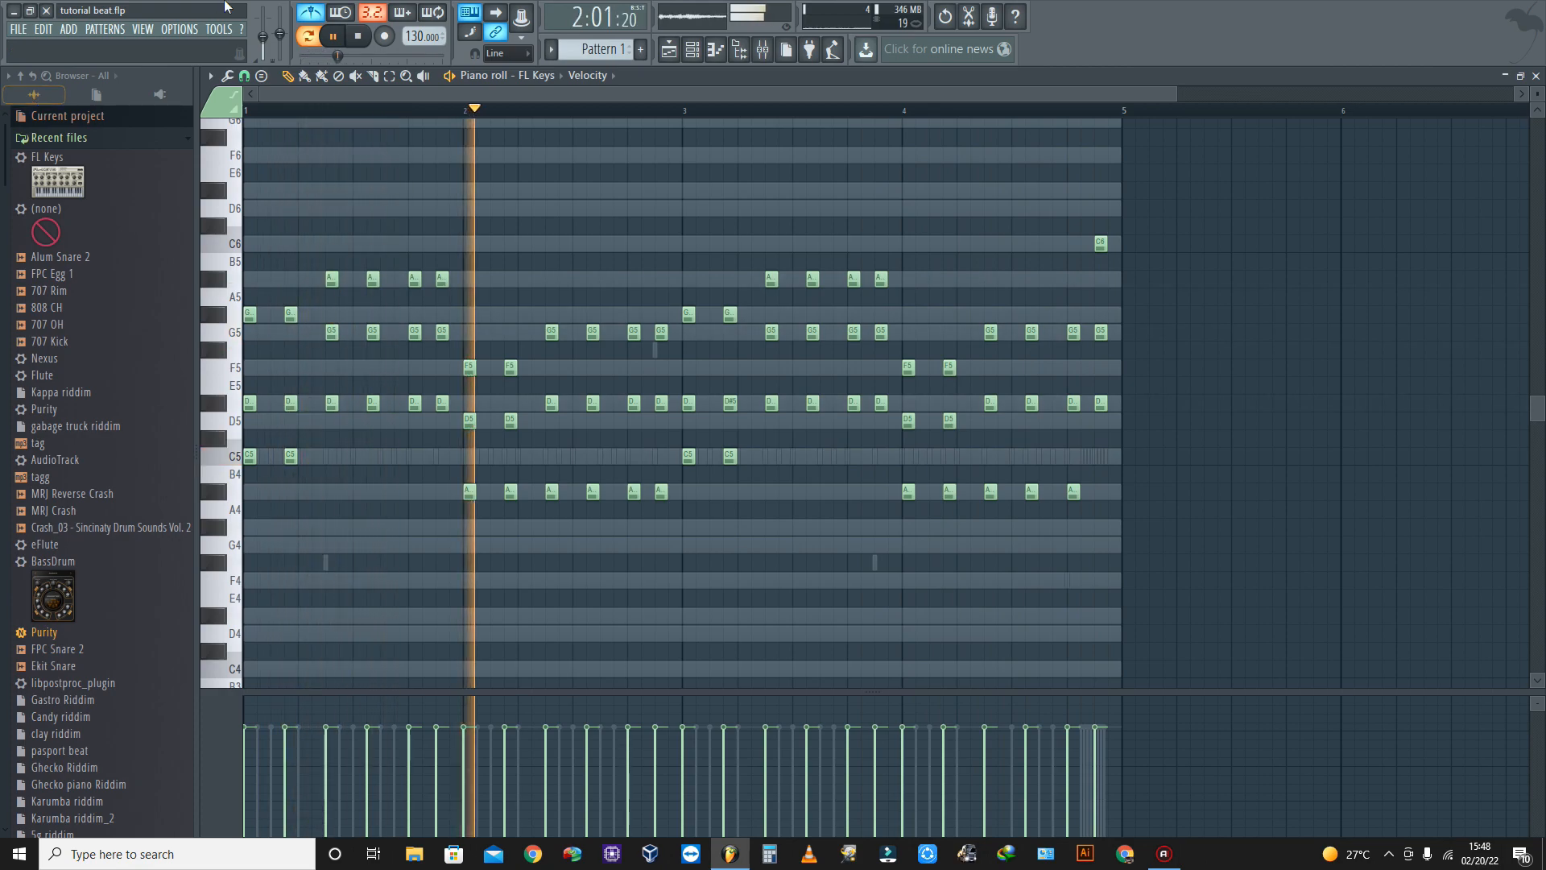
pyautogui.click(764, 50)
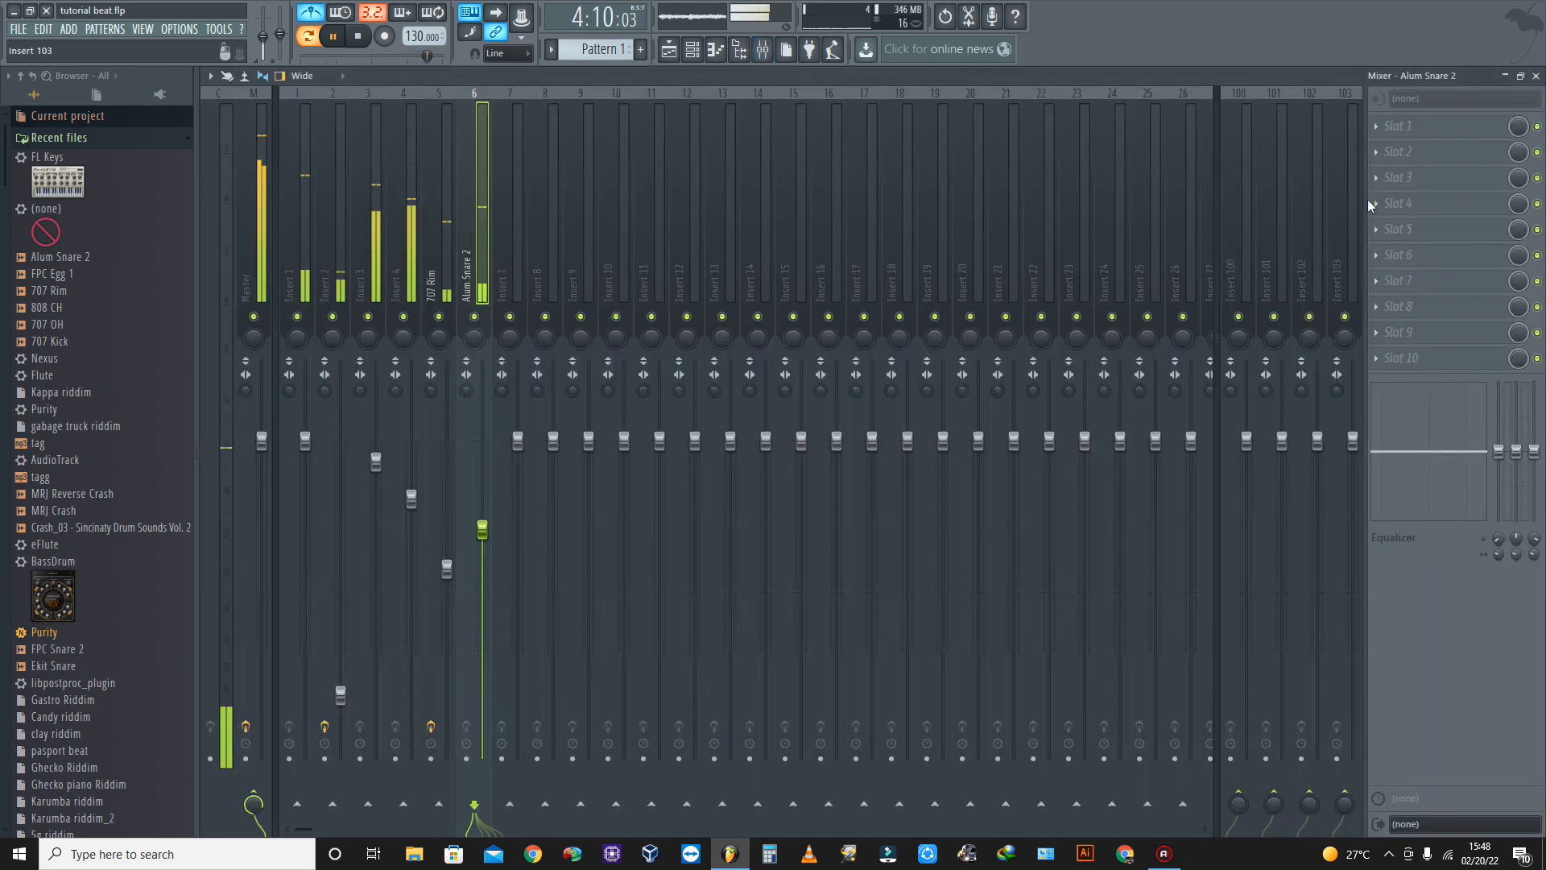
pyautogui.click(1379, 127)
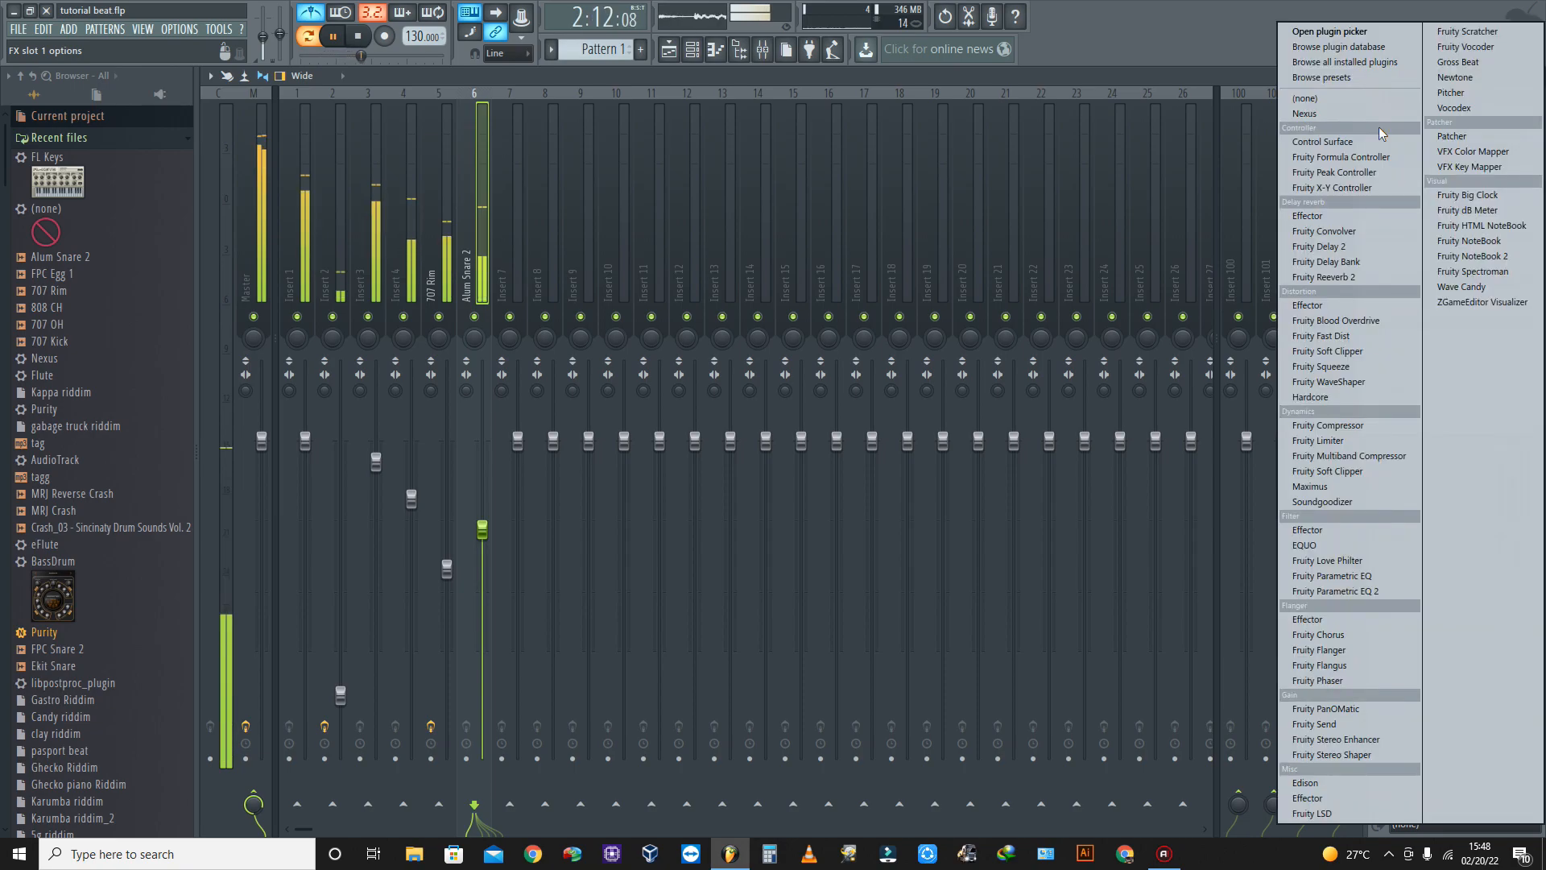
pyautogui.click(1364, 592)
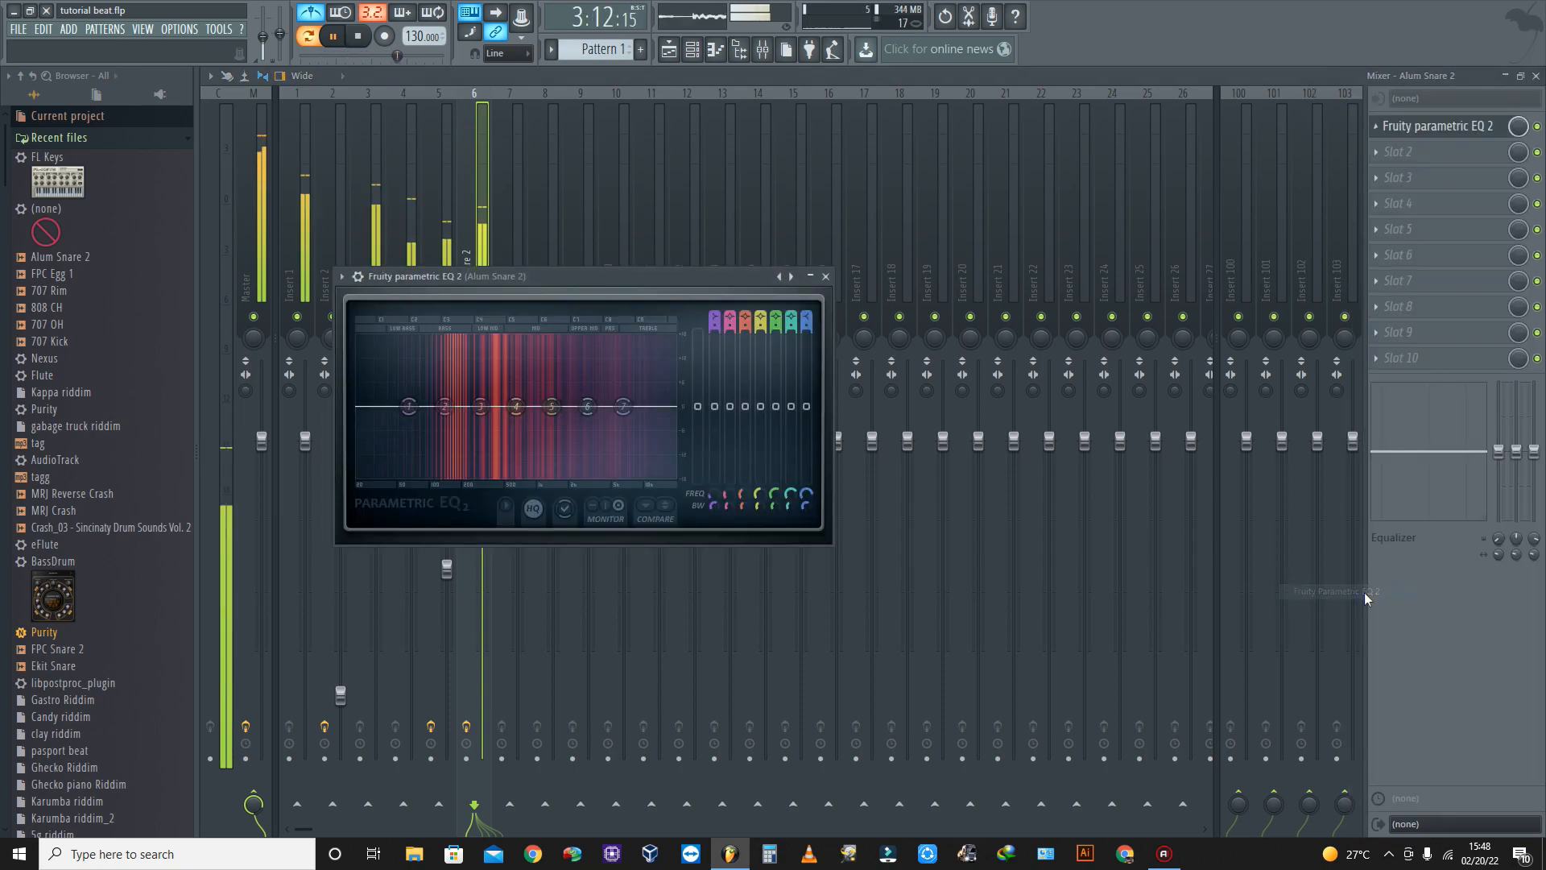
pyautogui.click(792, 277)
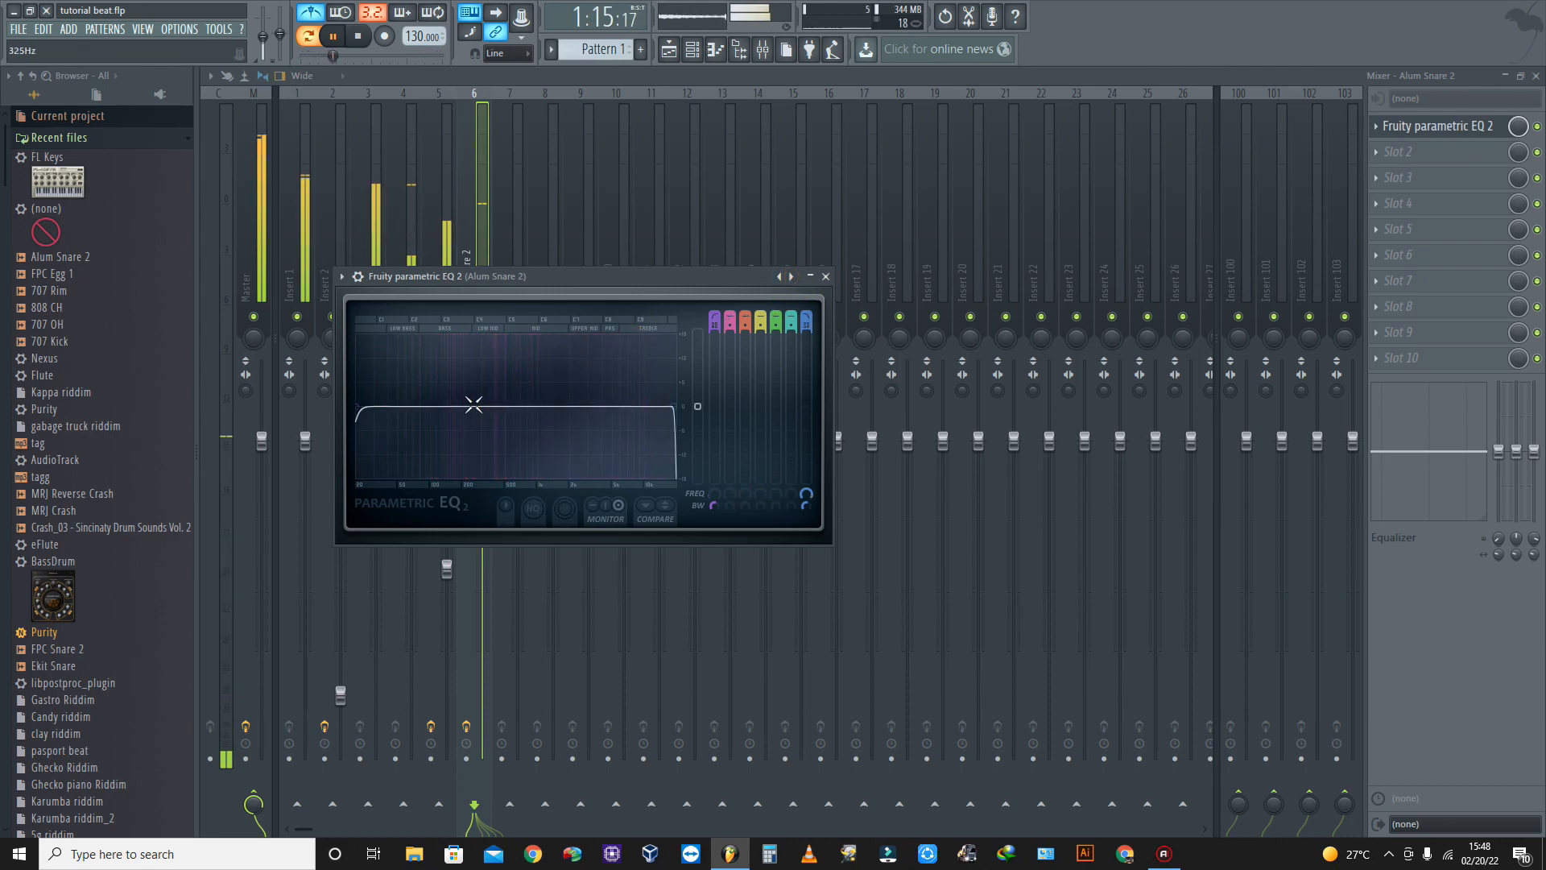
pyautogui.moveTo(370, 413); pyautogui.dragTo(499, 406)
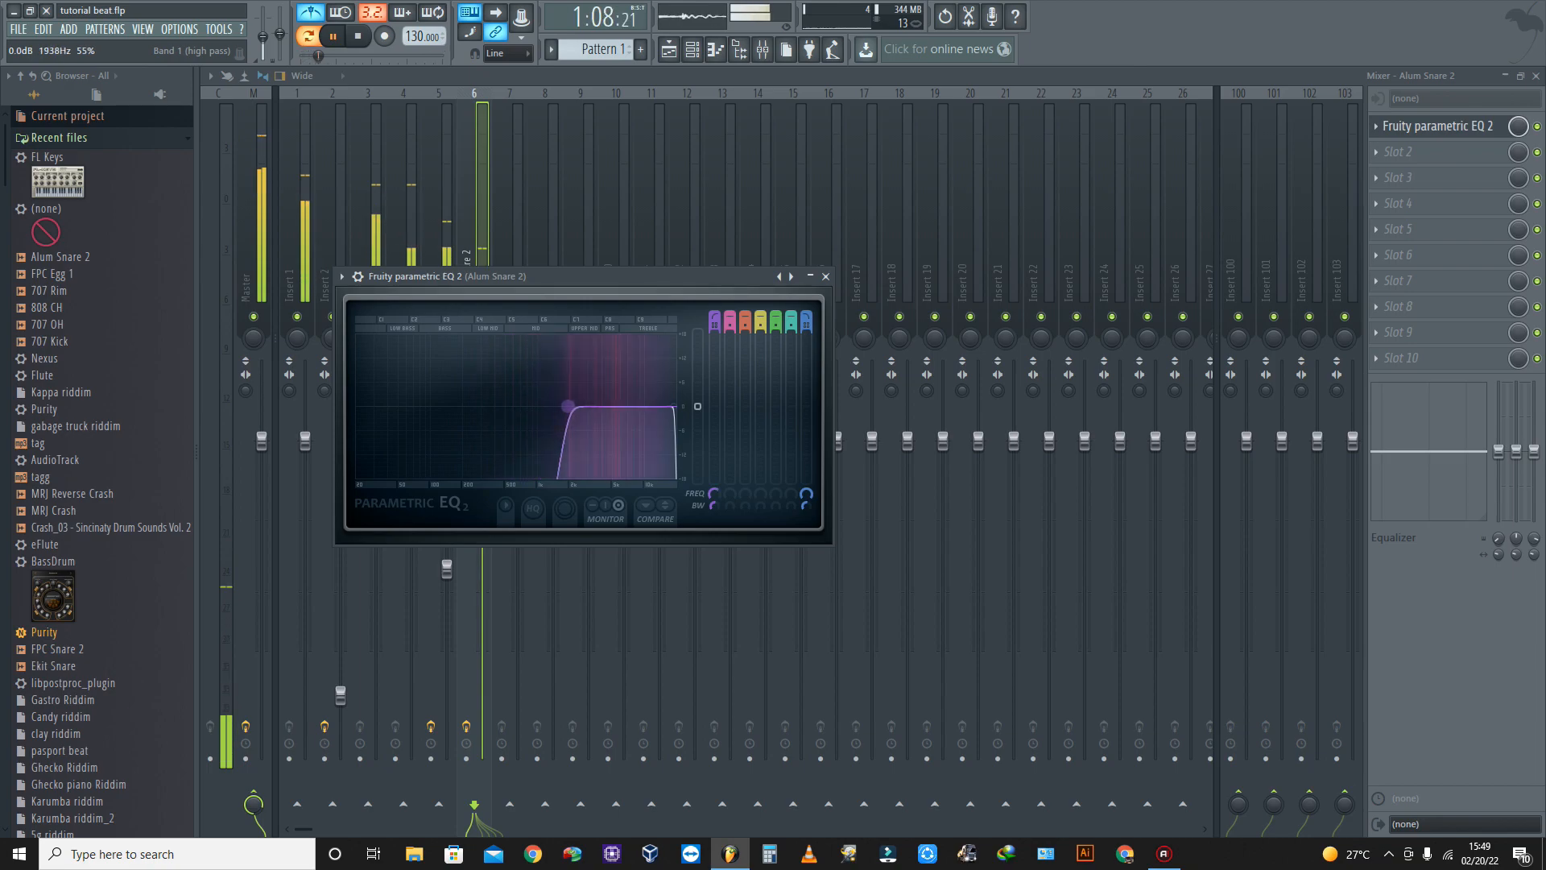
pyautogui.moveTo(581, 416); pyautogui.dragTo(361, 413)
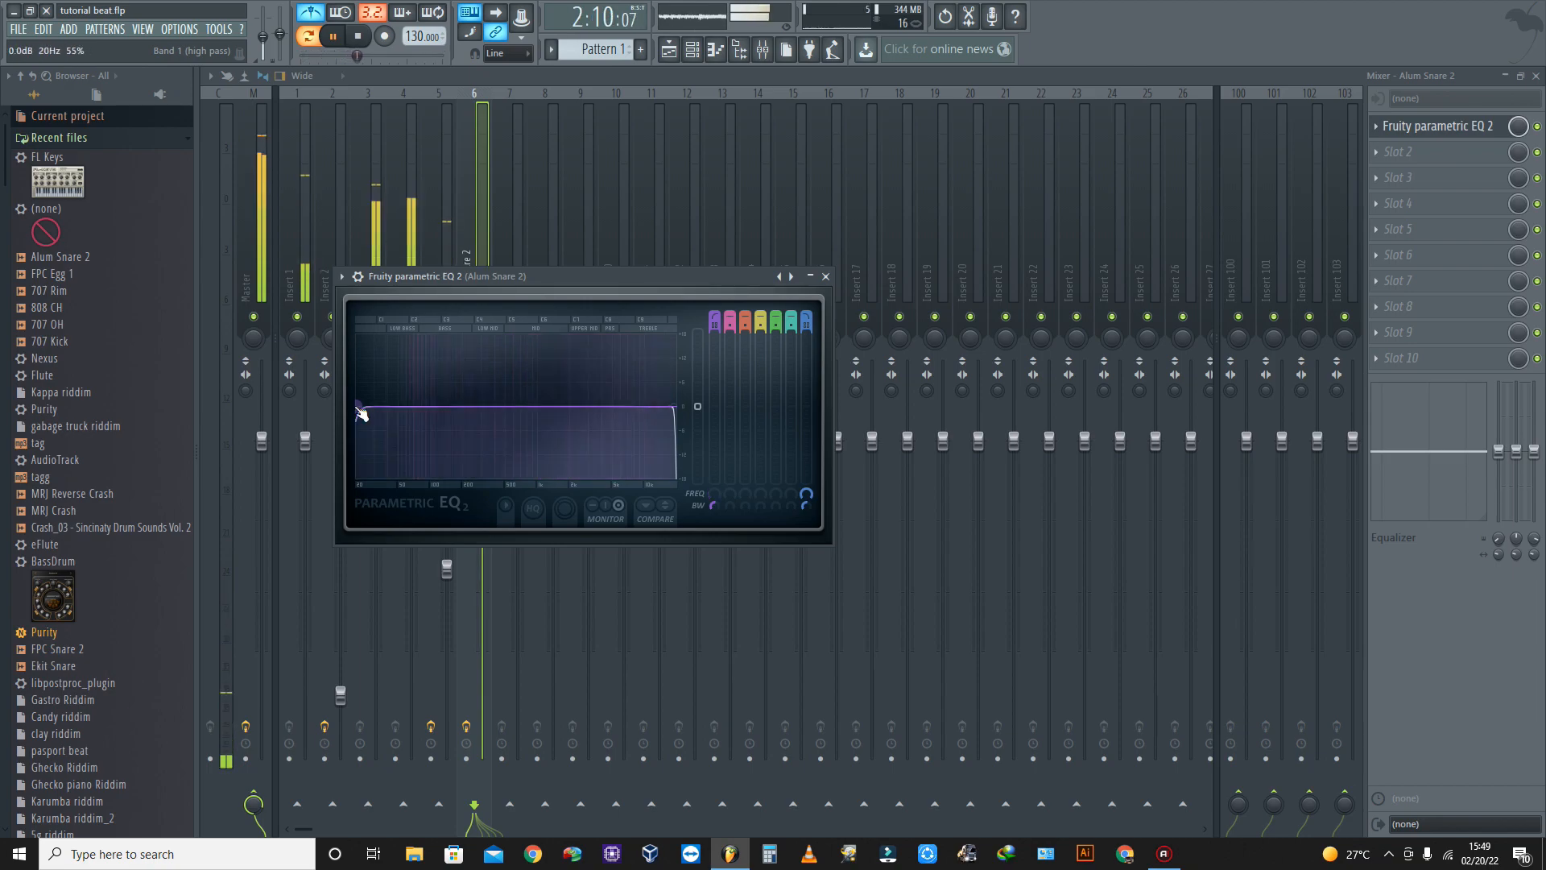
pyautogui.moveTo(679, 414)
pyautogui.mouseDown()
pyautogui.moveTo(358, 407)
pyautogui.moveTo(675, 406)
pyautogui.mouseUp()
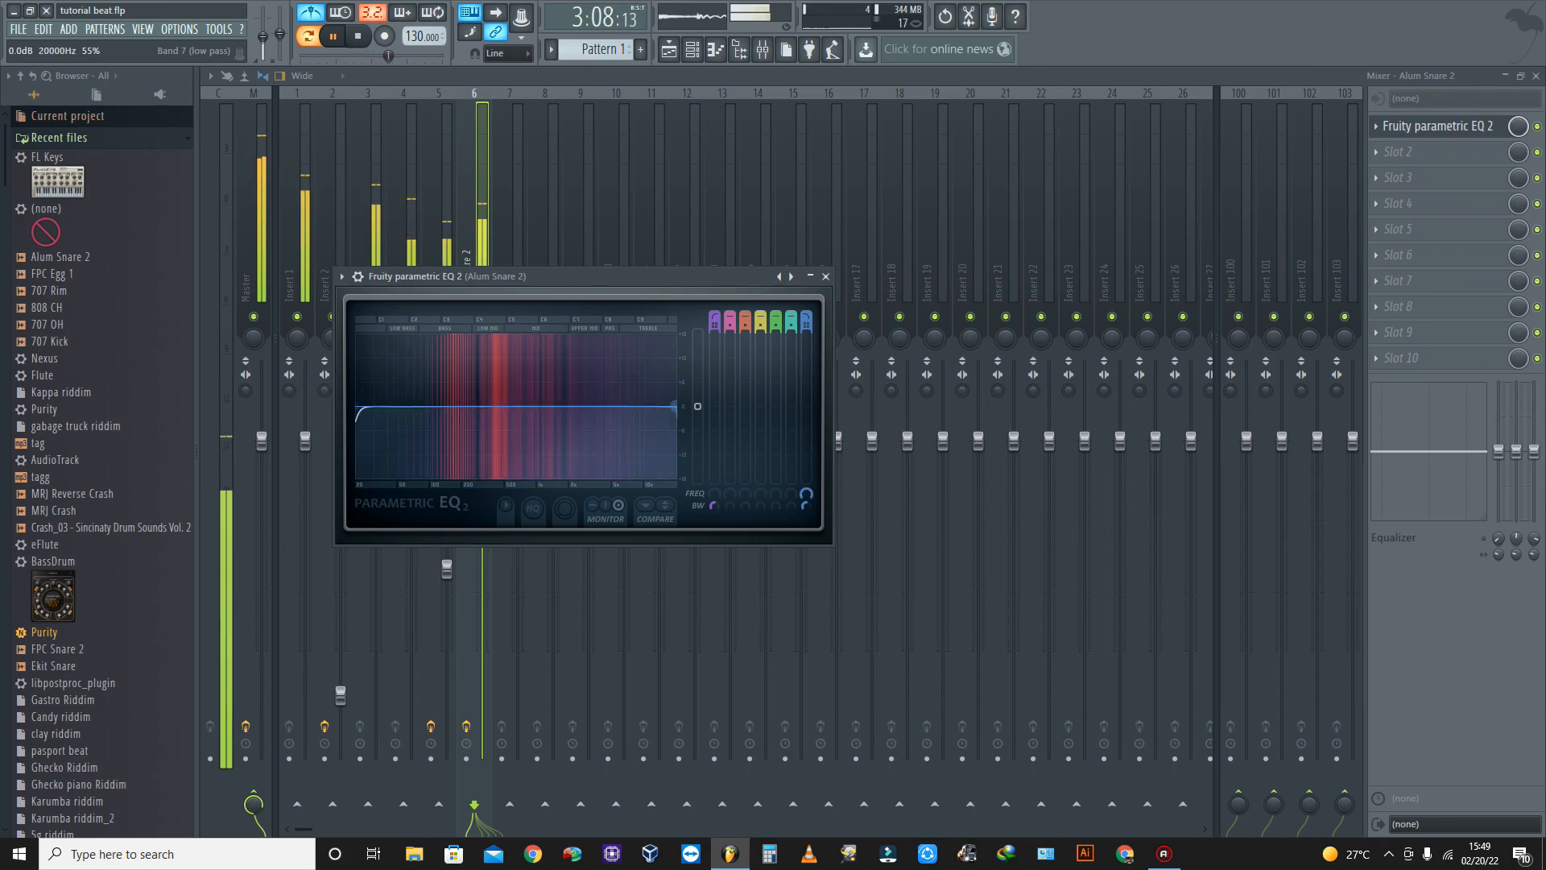
pyautogui.click(826, 278)
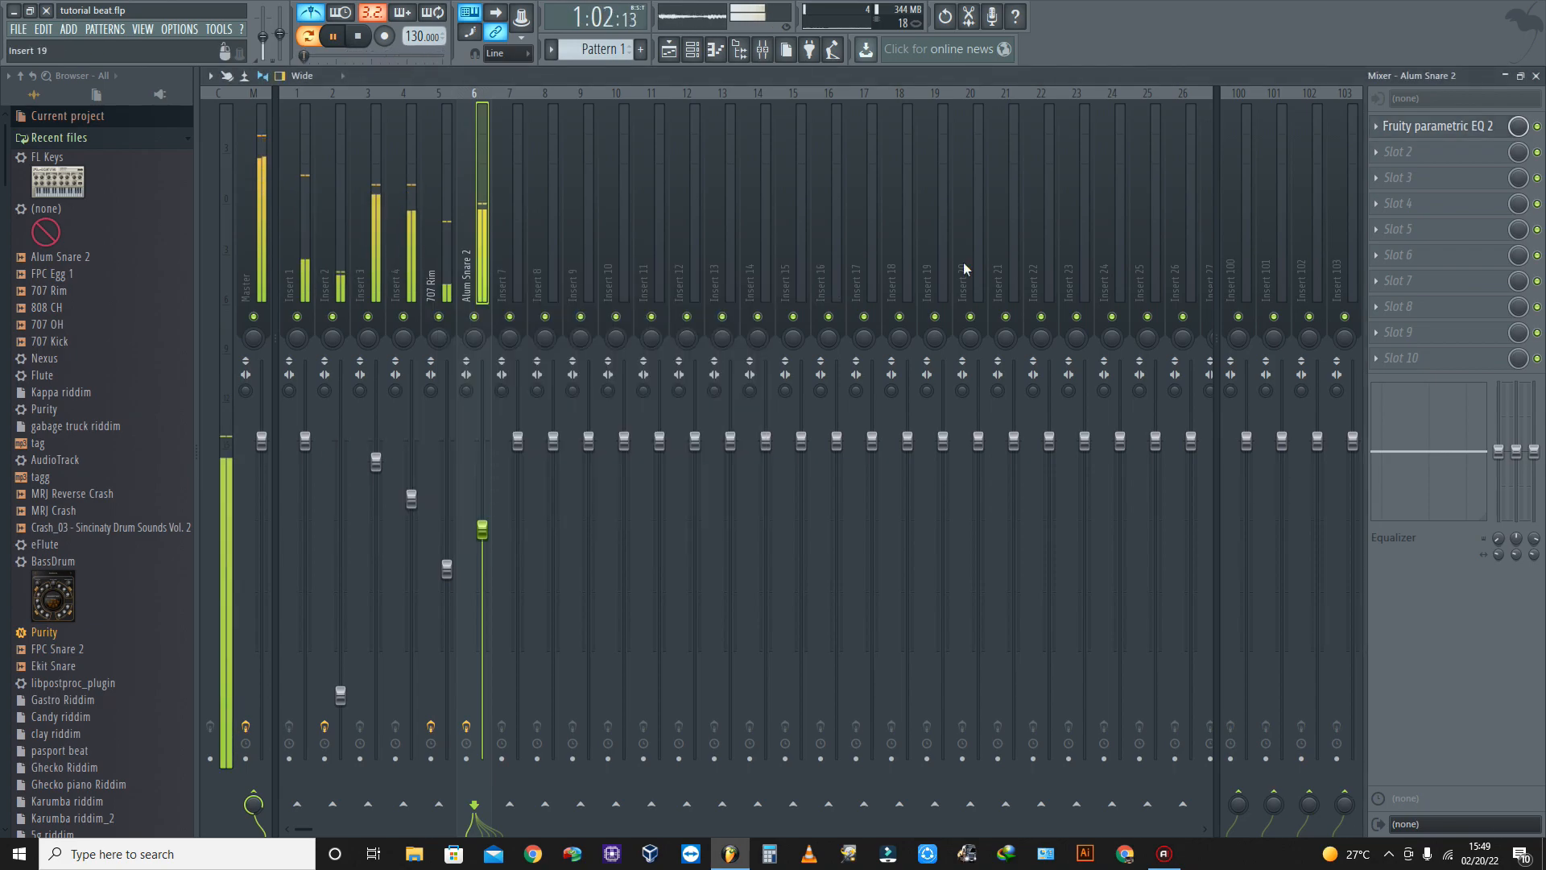
pyautogui.click(1378, 127)
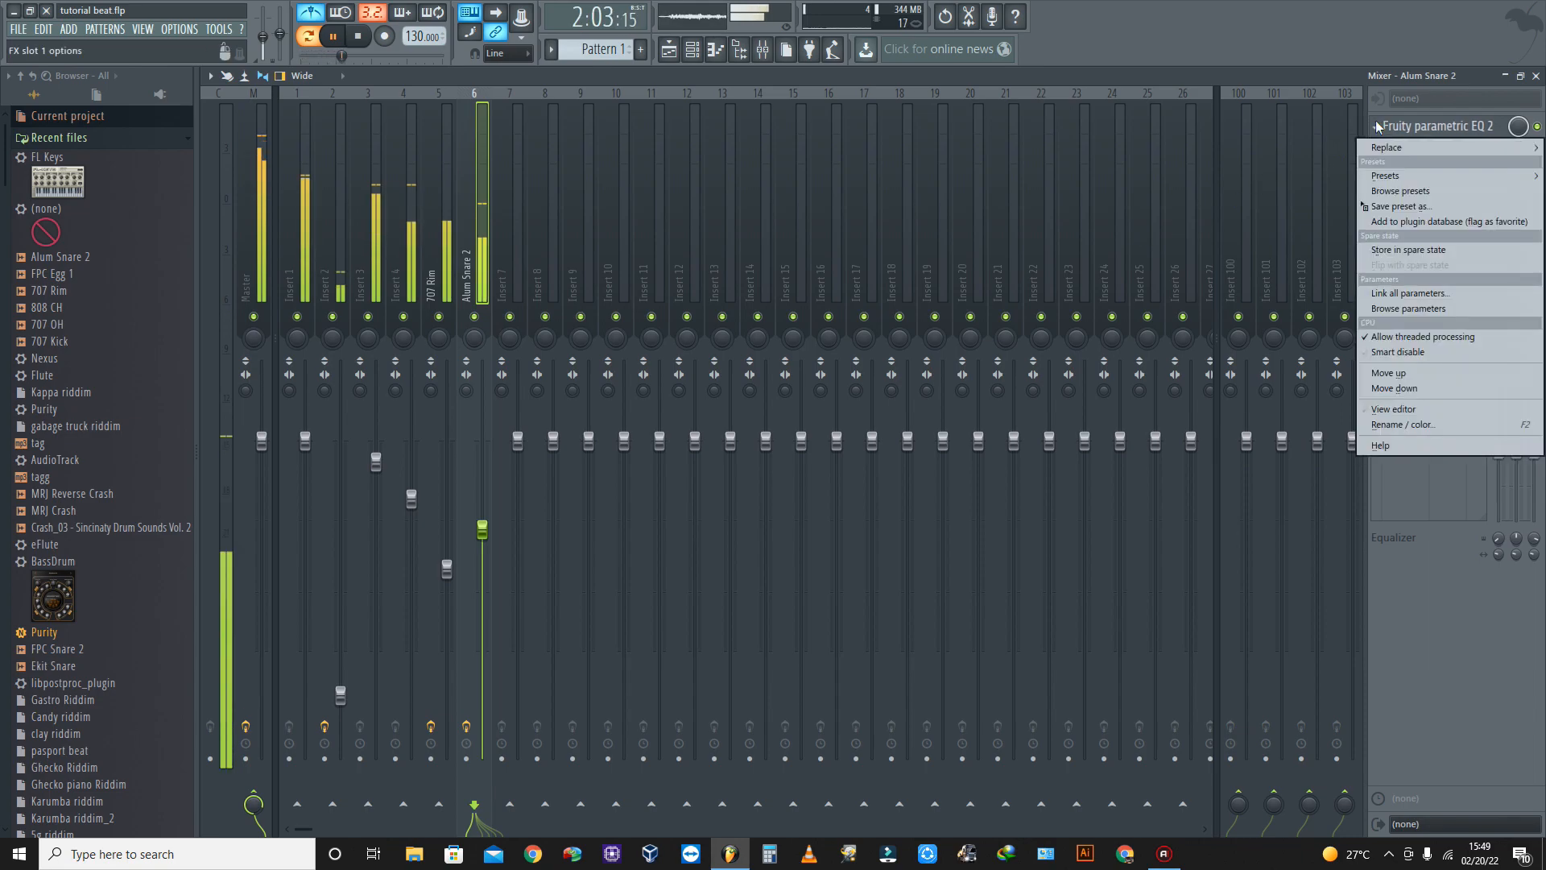
pyautogui.moveTo(1391, 145)
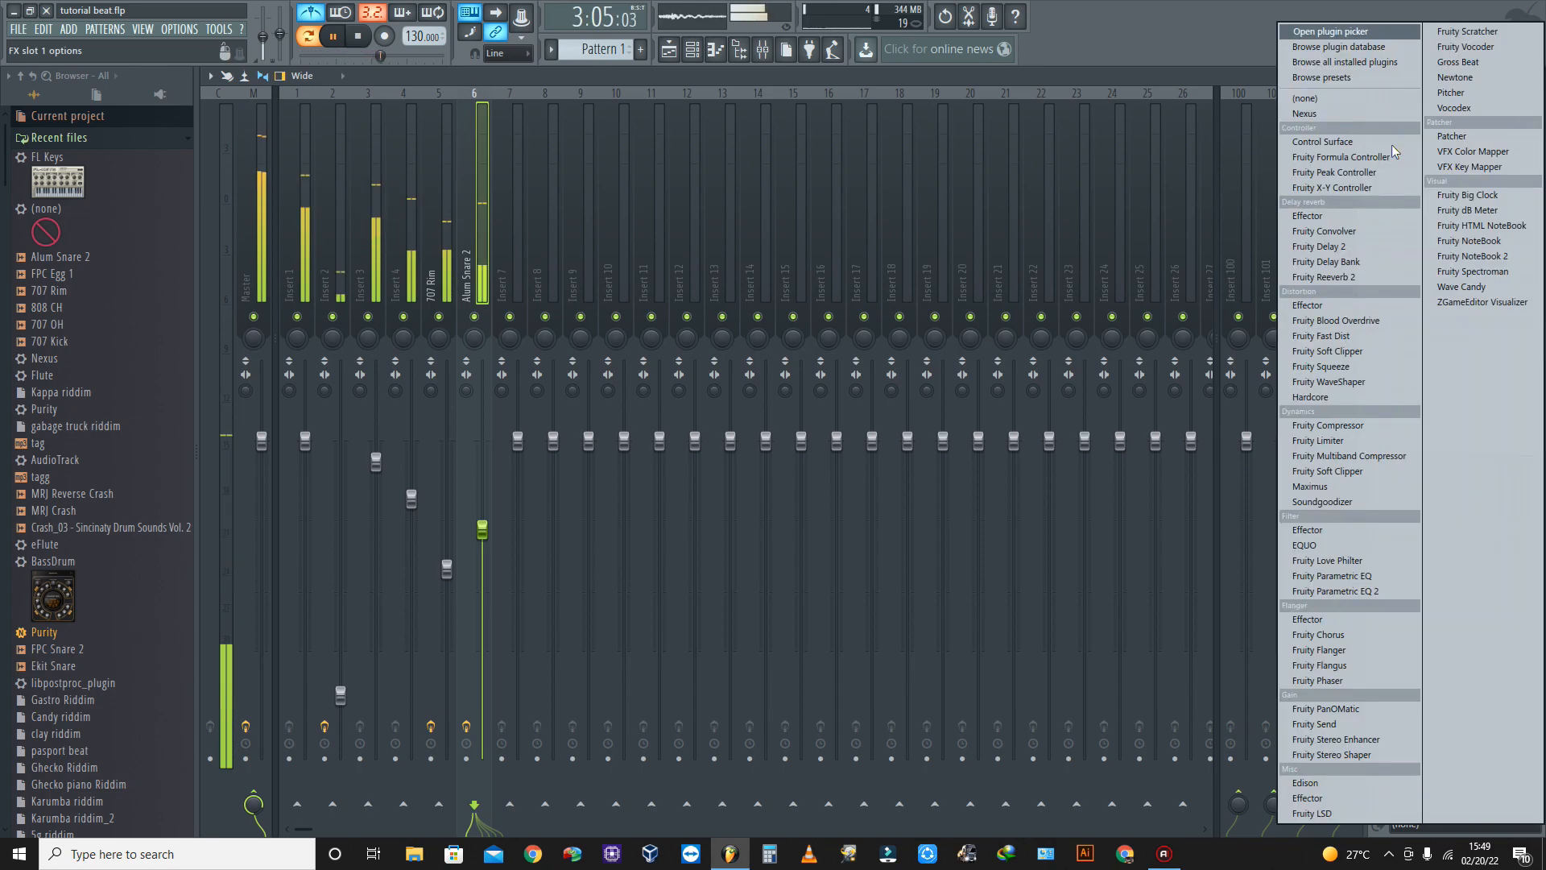
pyautogui.click(1324, 99)
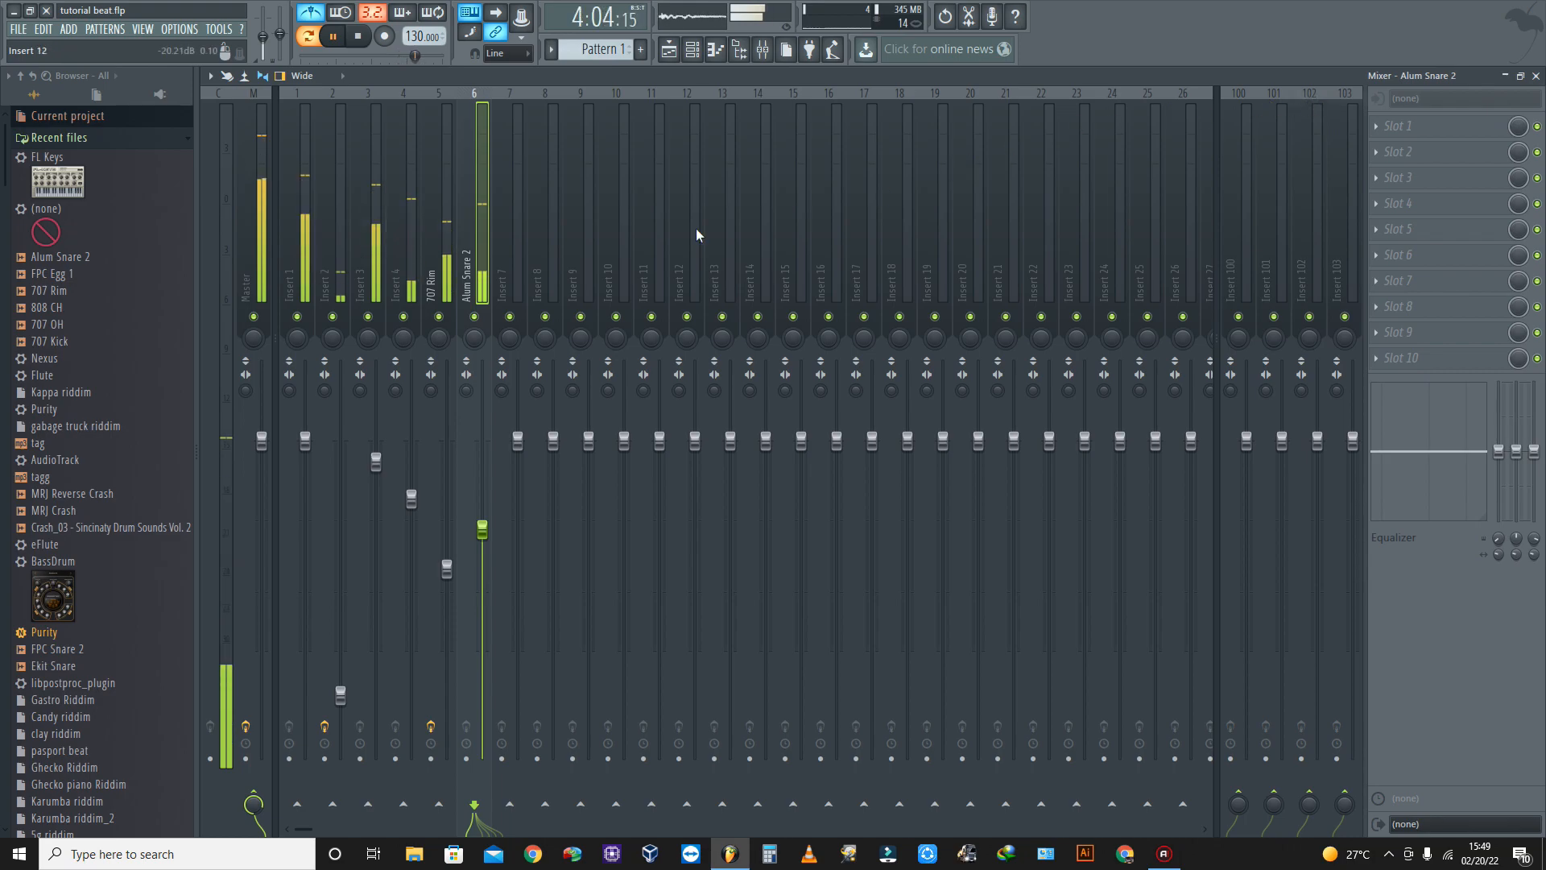
# Open the FL Keys channel from the channel rack and assign it to a free mixer track
pyautogui.click(691, 49)
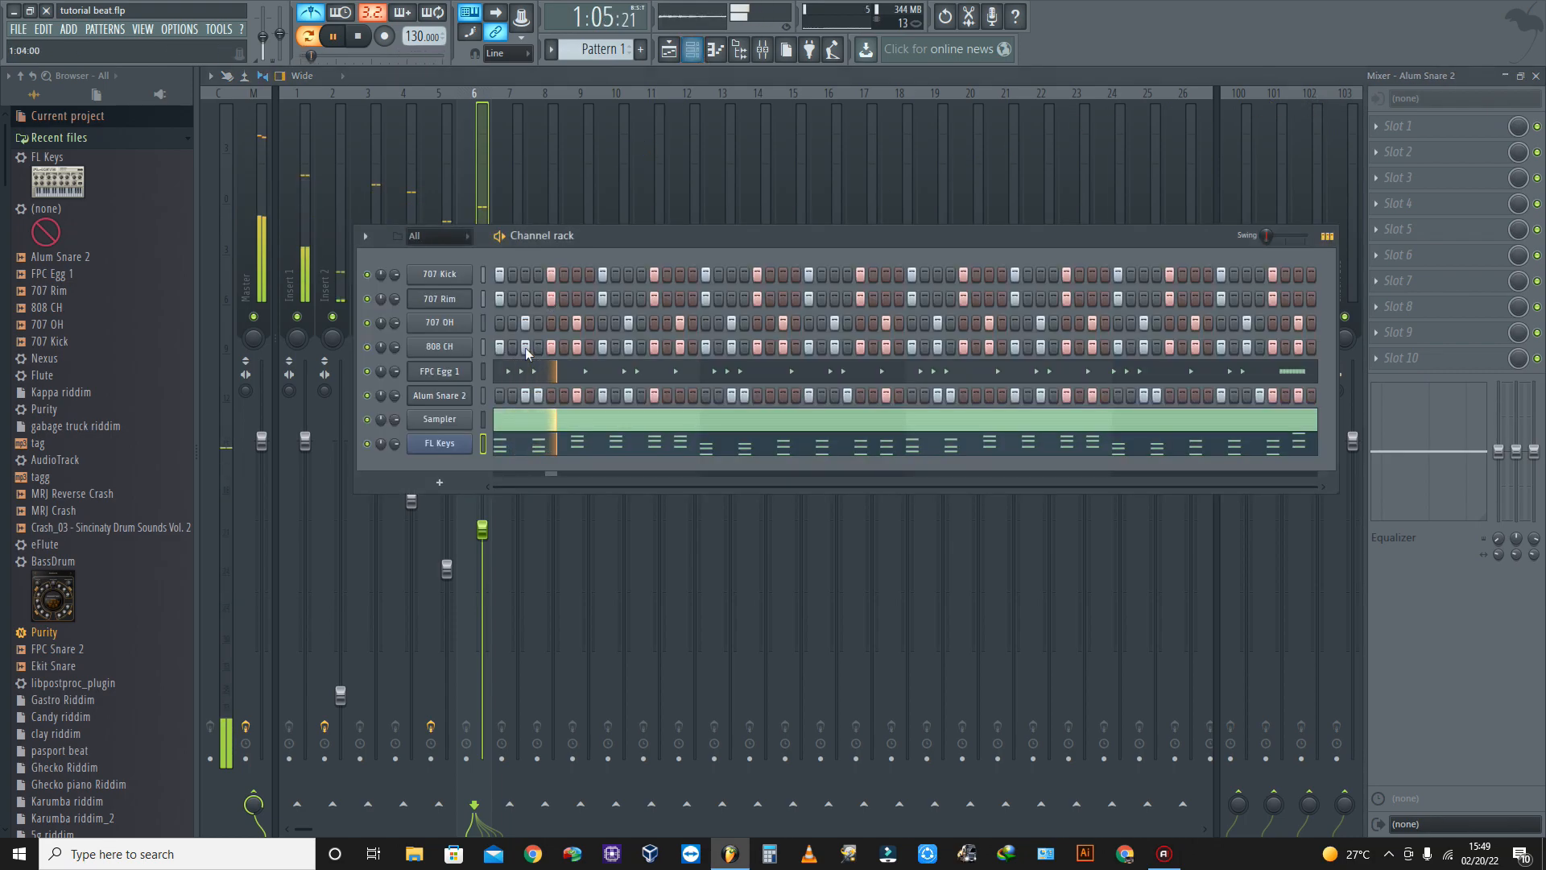
pyautogui.click(451, 449)
pyautogui.click(301, 234)
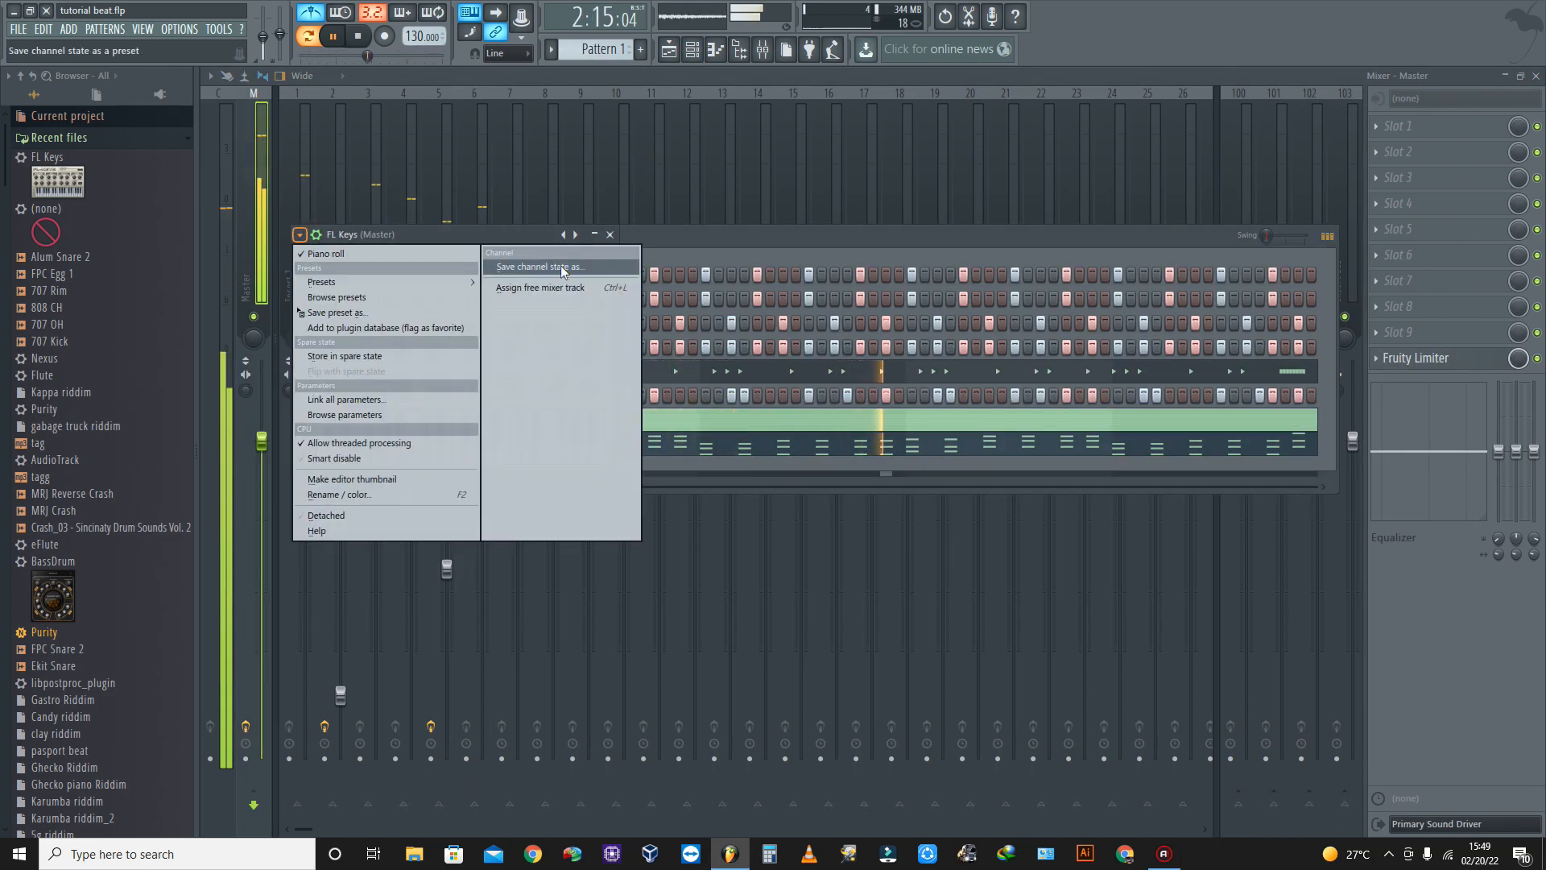
pyautogui.click(554, 288)
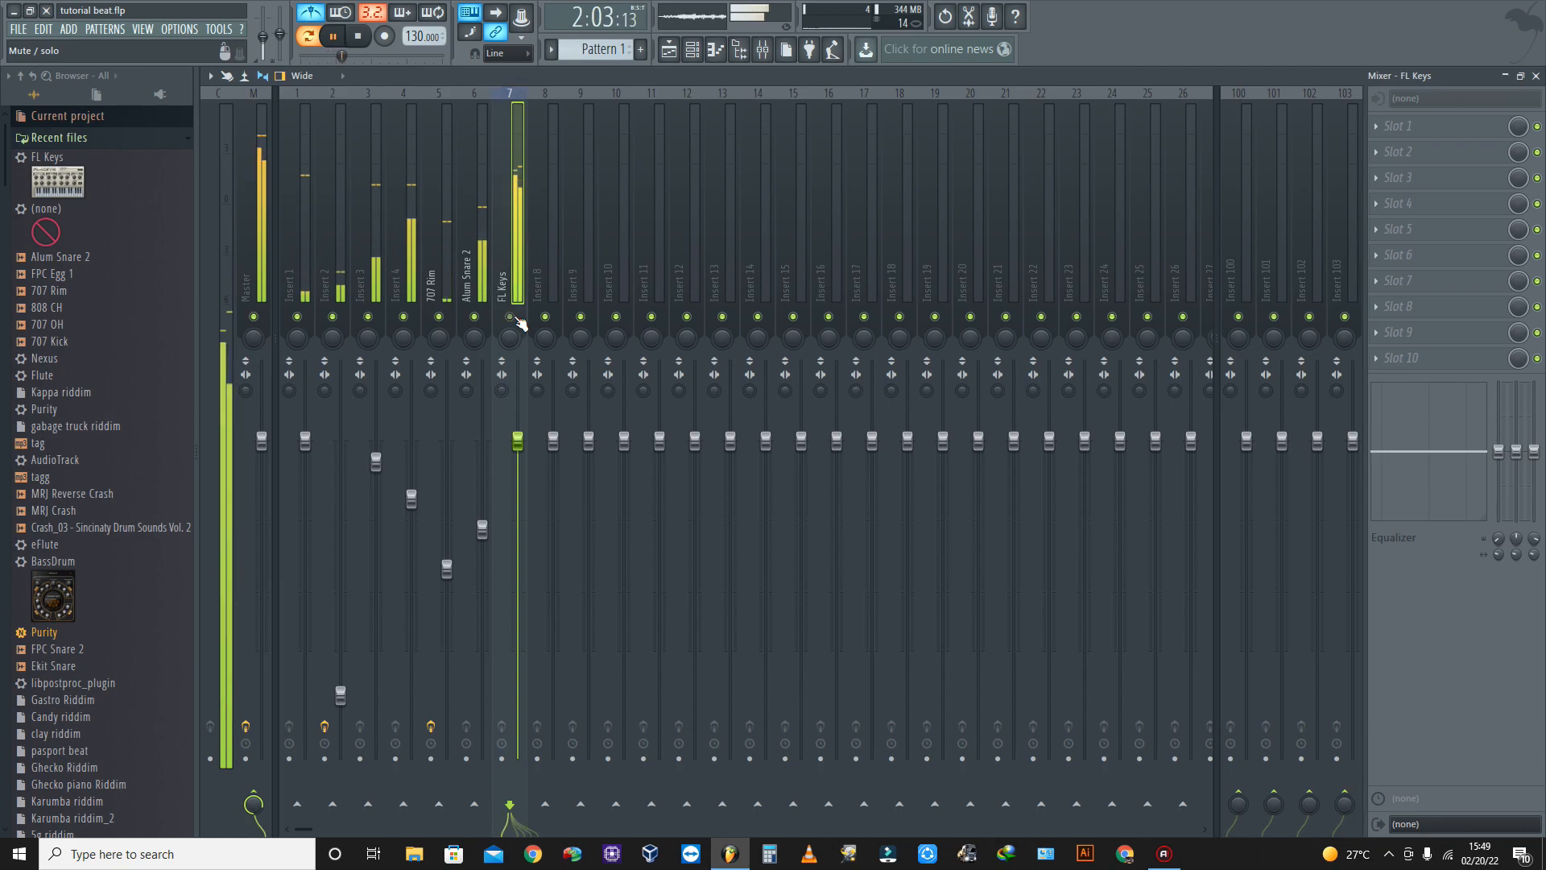
# Load Fruity Parametric EQ 2 into the first effect slot of the FL Keys track and switch to its next preset
pyautogui.click(1418, 125)
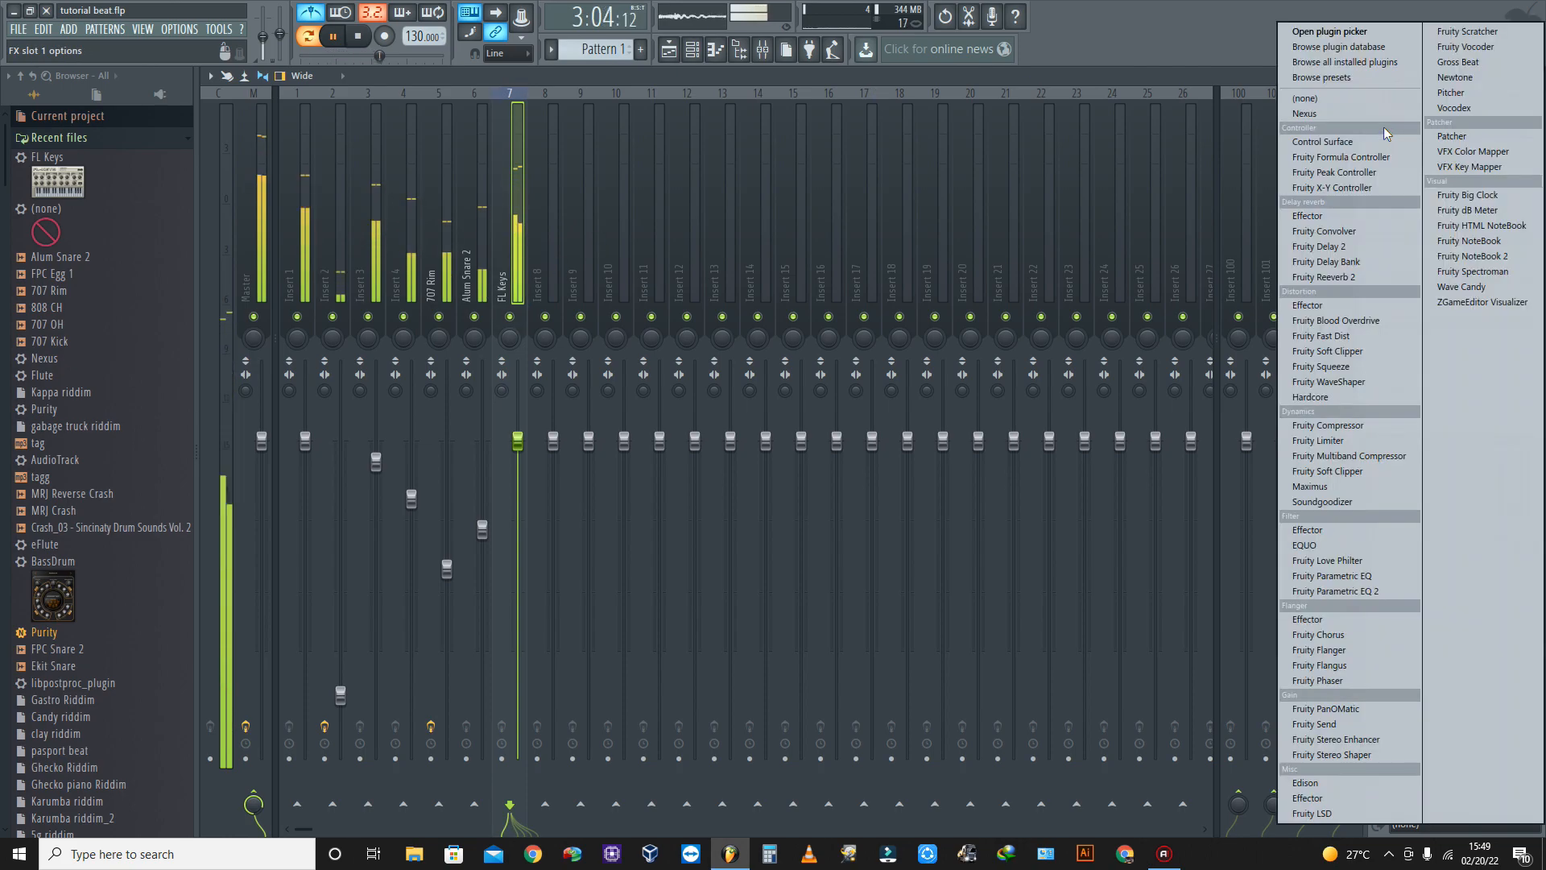
pyautogui.click(1367, 591)
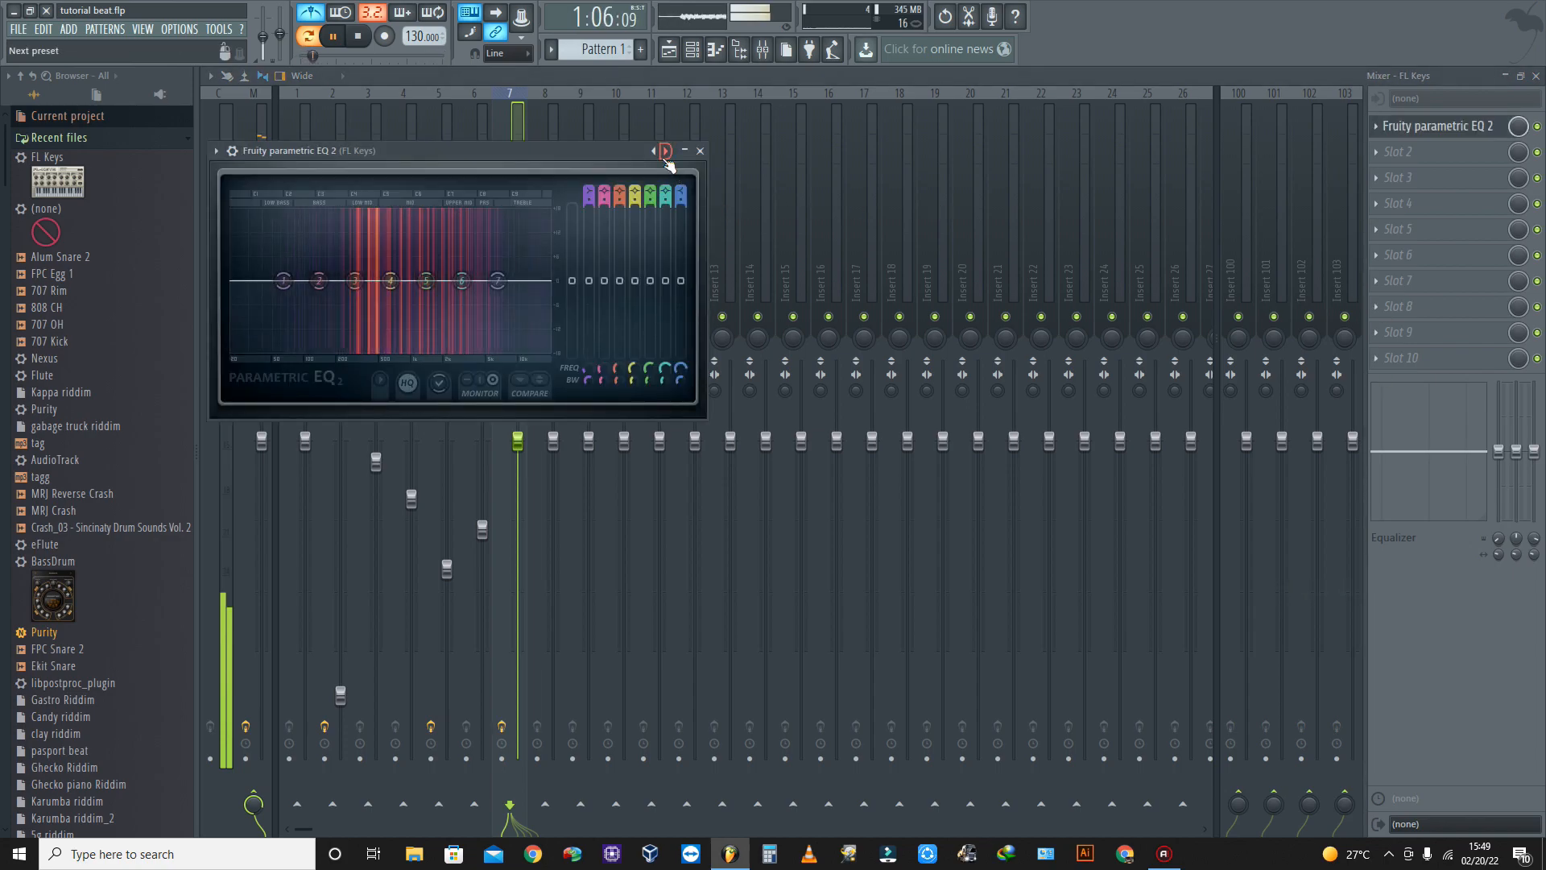
pyautogui.click(665, 151)
pyautogui.moveTo(538, 153); pyautogui.dragTo(889, 222)
# Lower the EQ's band 7 low-pass cutoff to about 2 kHz, close the EQ, and save the project
pyautogui.moveTo(899, 351); pyautogui.dragTo(803, 350)
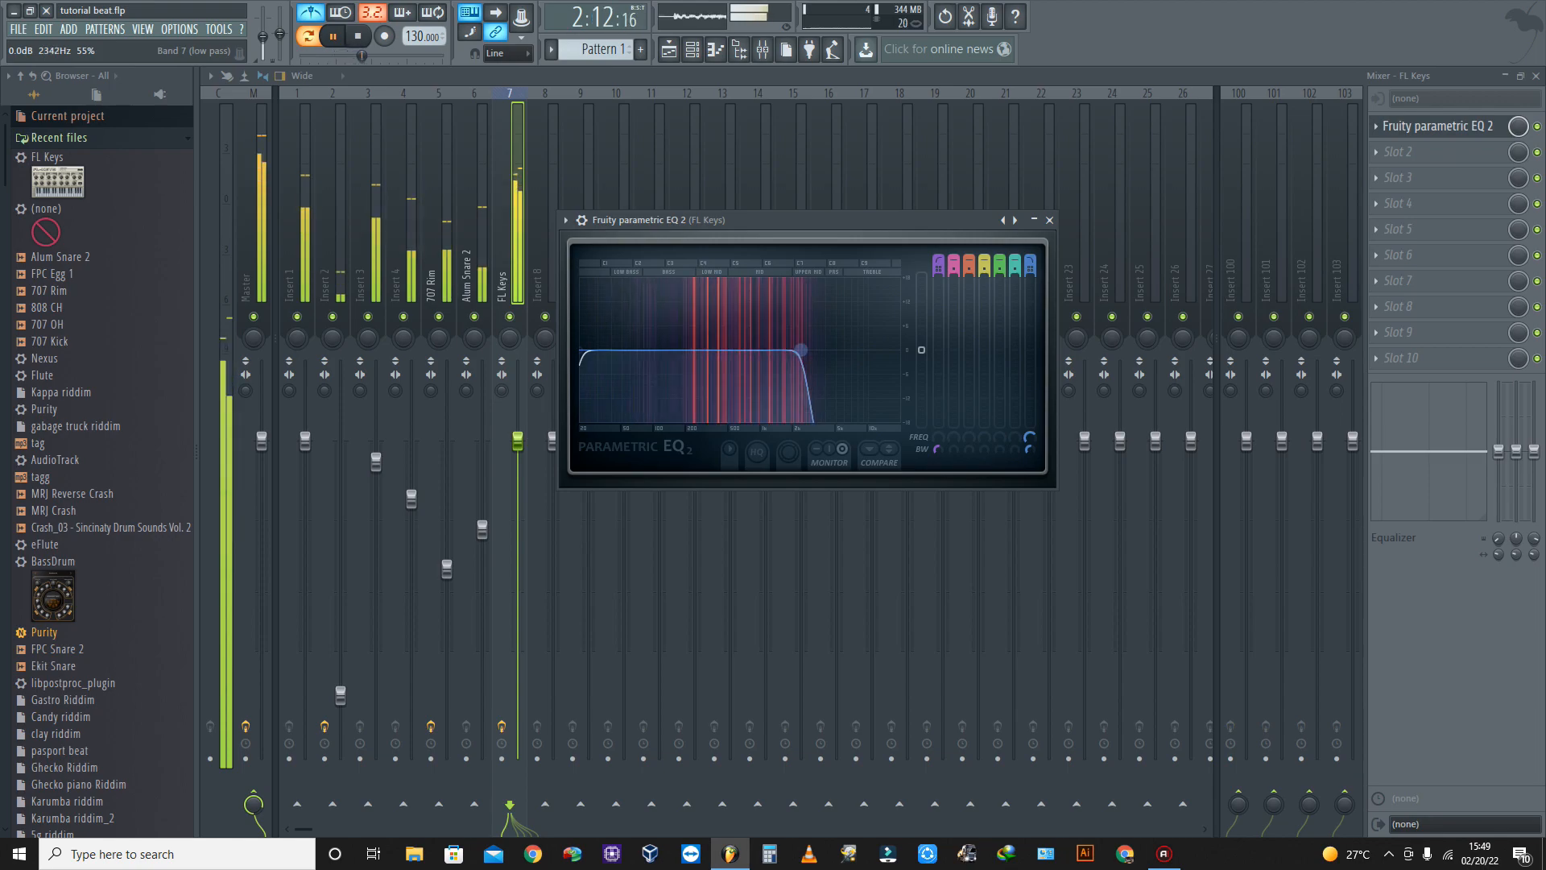
pyautogui.moveTo(800, 350)
pyautogui.mouseDown()
pyautogui.moveTo(779, 350)
pyautogui.moveTo(893, 349)
pyautogui.moveTo(830, 349)
pyautogui.mouseUp()
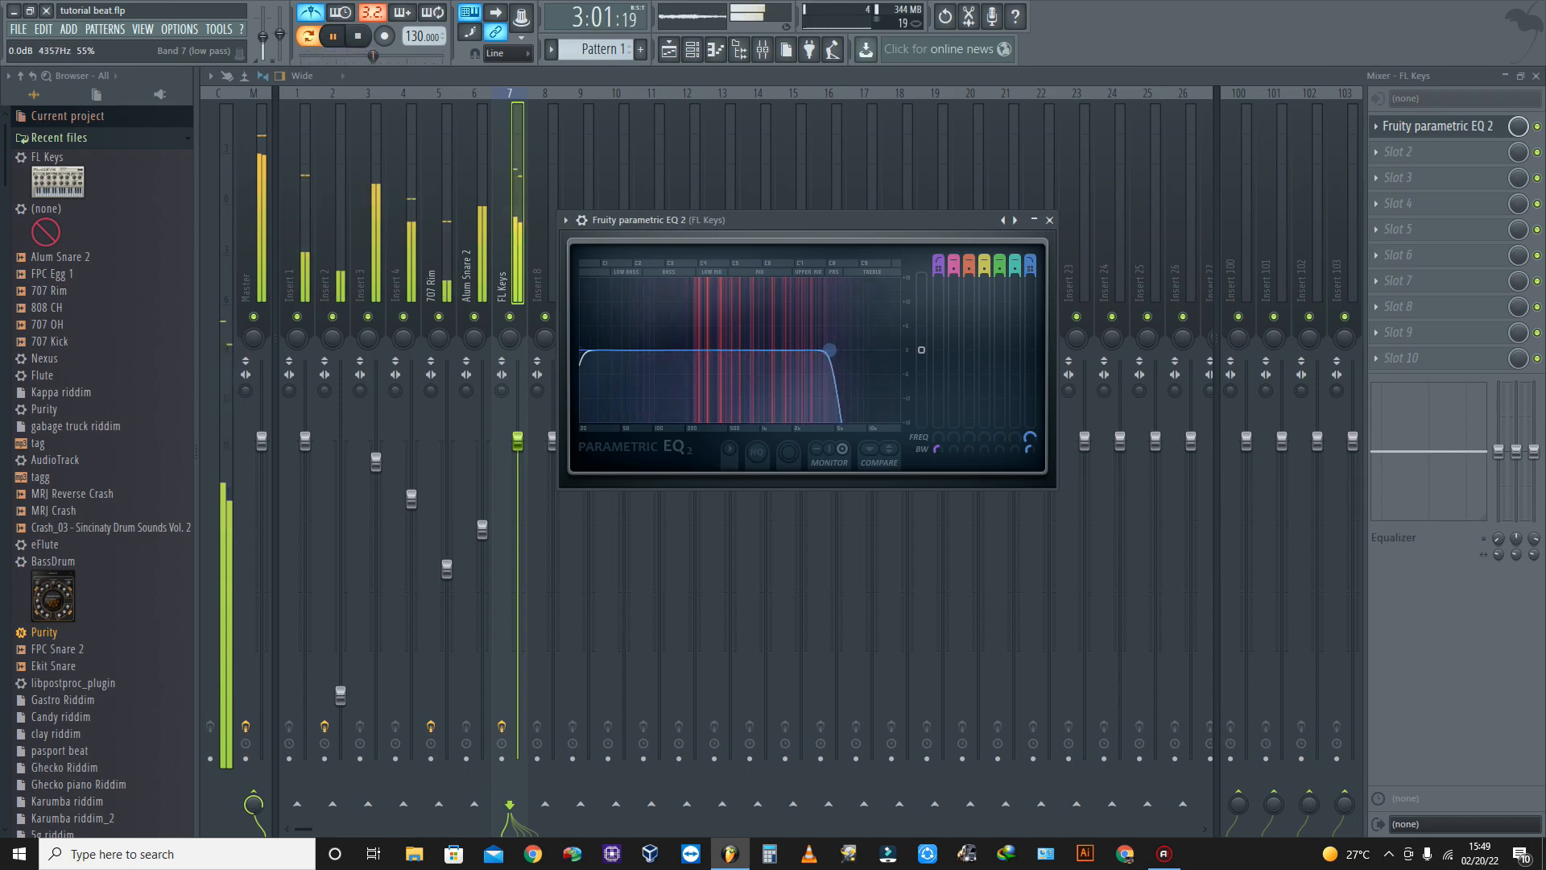
pyautogui.moveTo(716, 350); pyautogui.dragTo(713, 350)
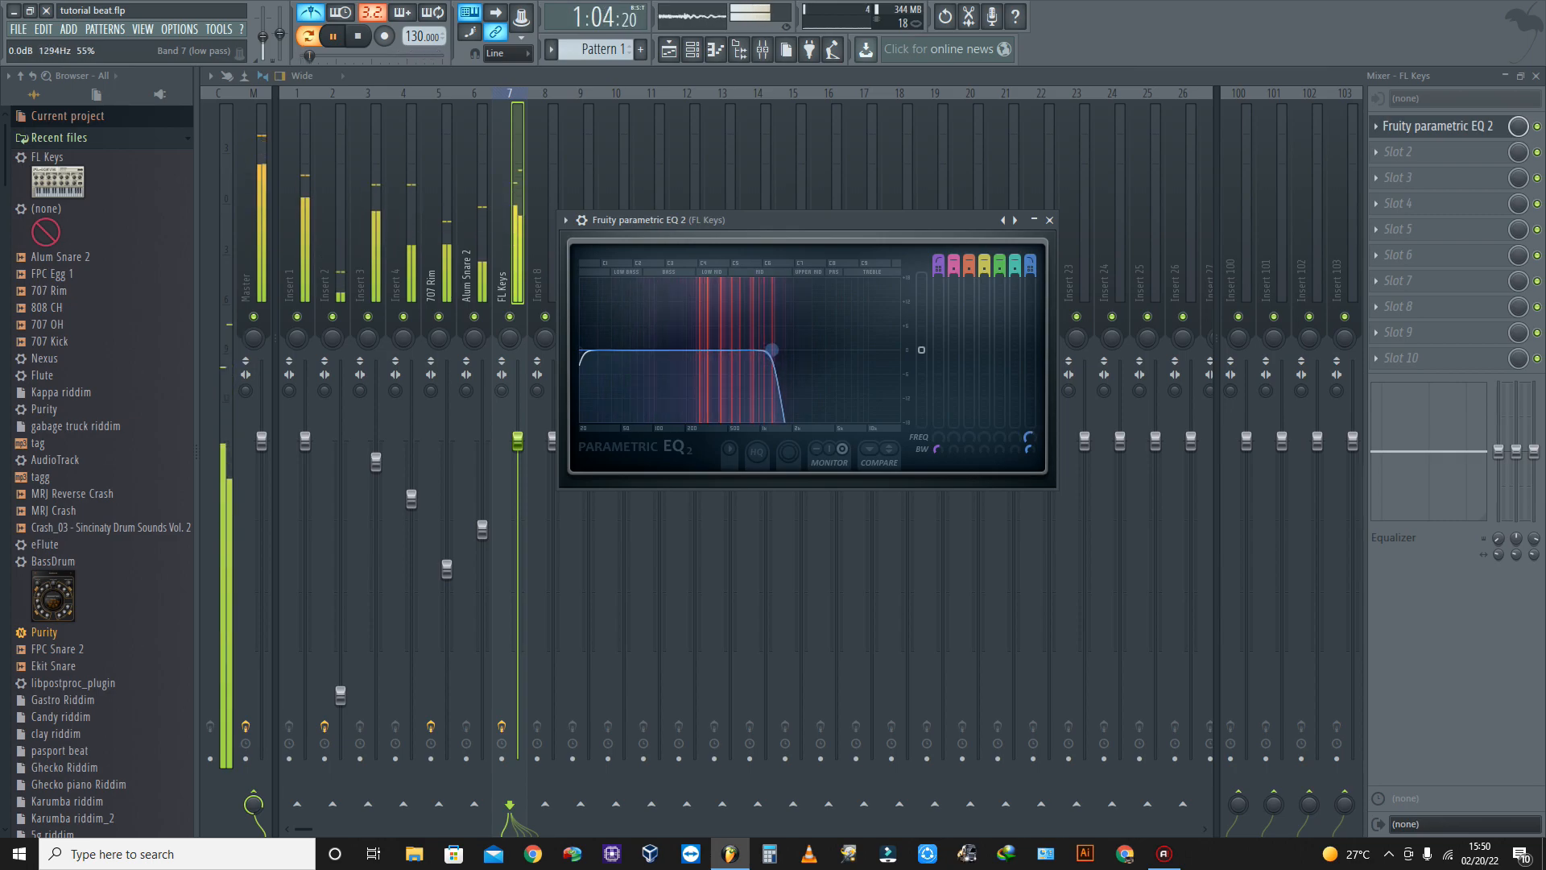
pyautogui.moveTo(828, 349); pyautogui.dragTo(814, 352)
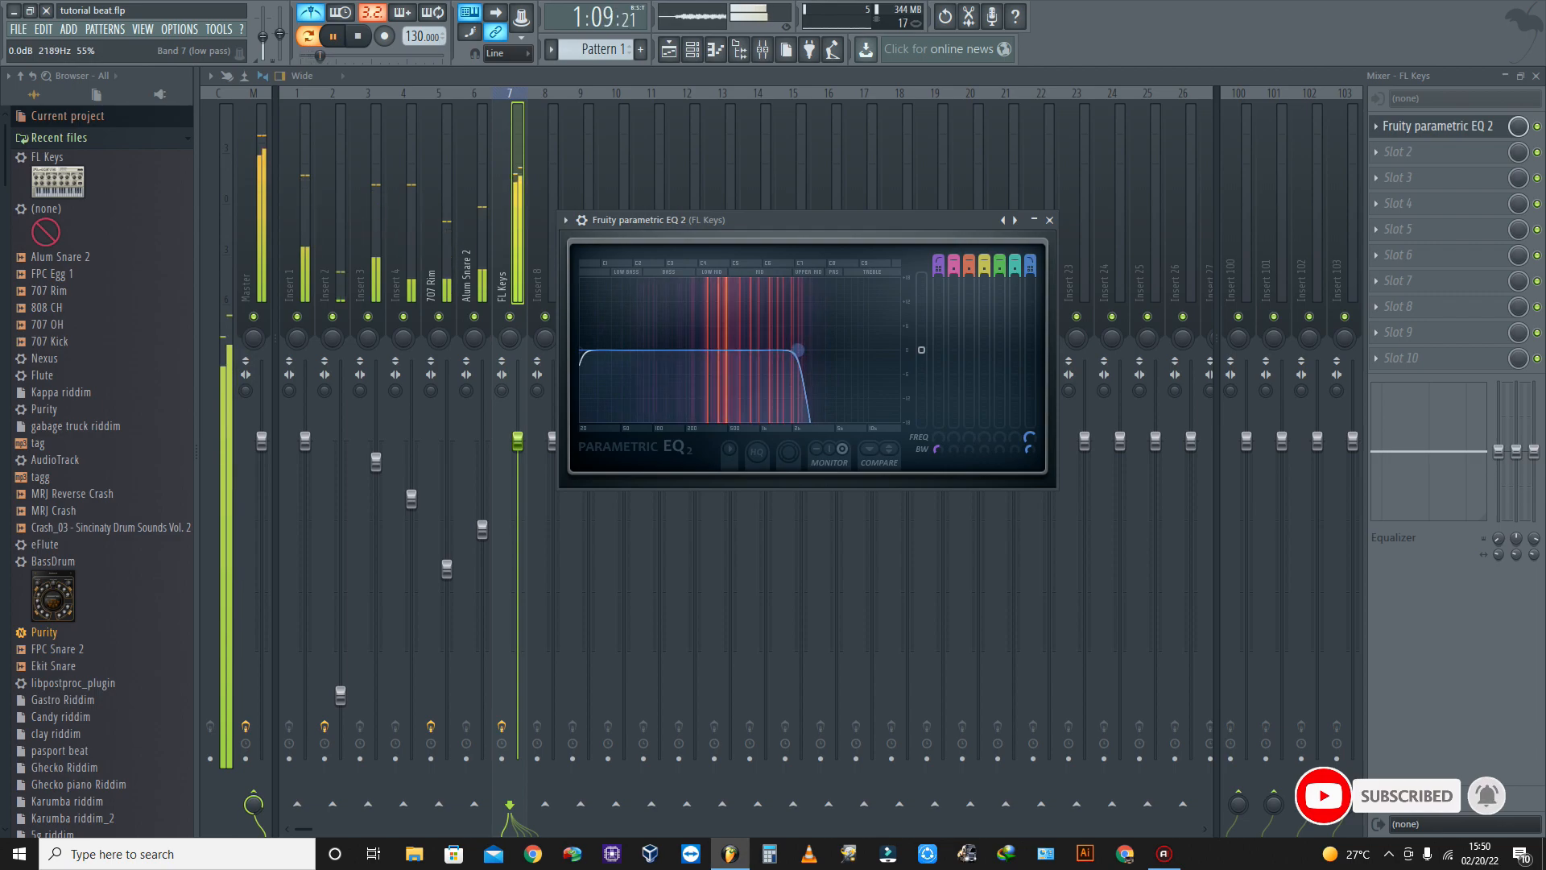
pyautogui.moveTo(798, 349); pyautogui.dragTo(794, 349)
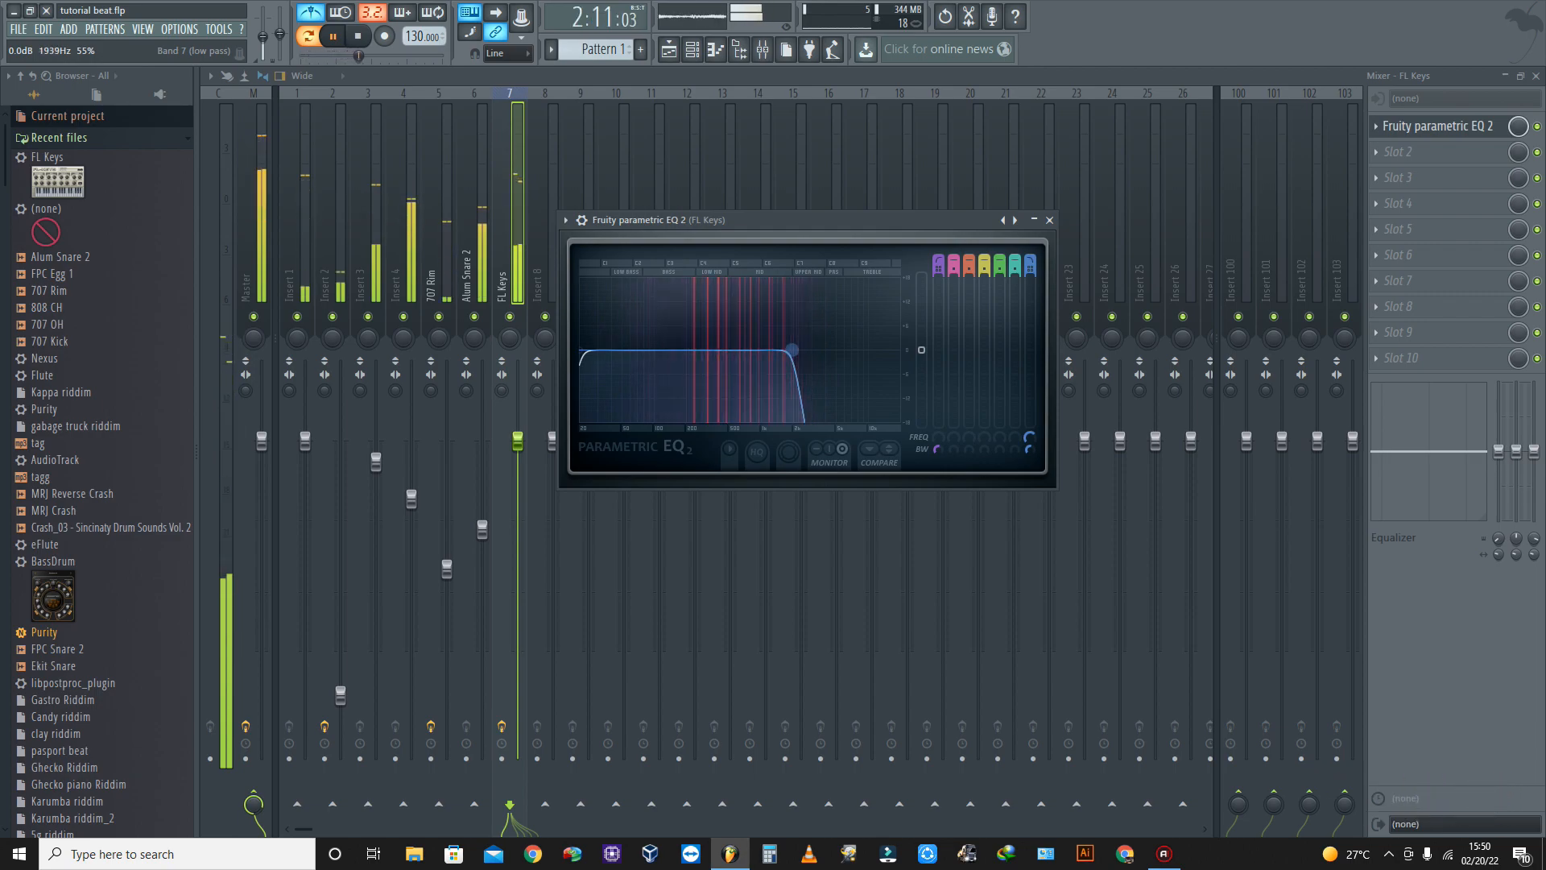
pyautogui.moveTo(795, 350); pyautogui.dragTo(800, 349)
pyautogui.click(1048, 221)
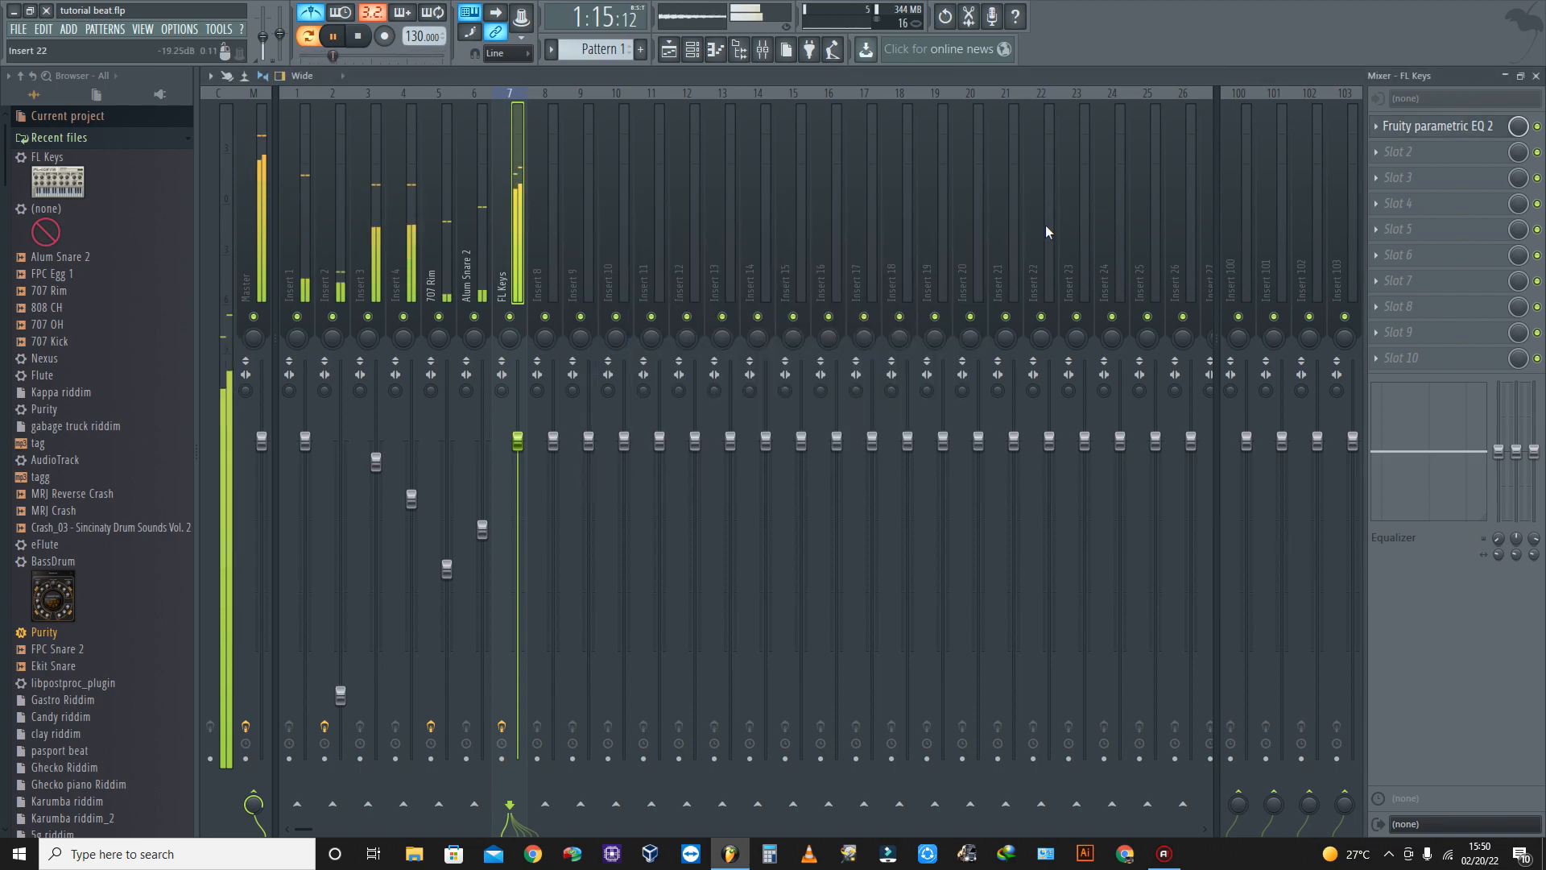
pyautogui.click(18, 29)
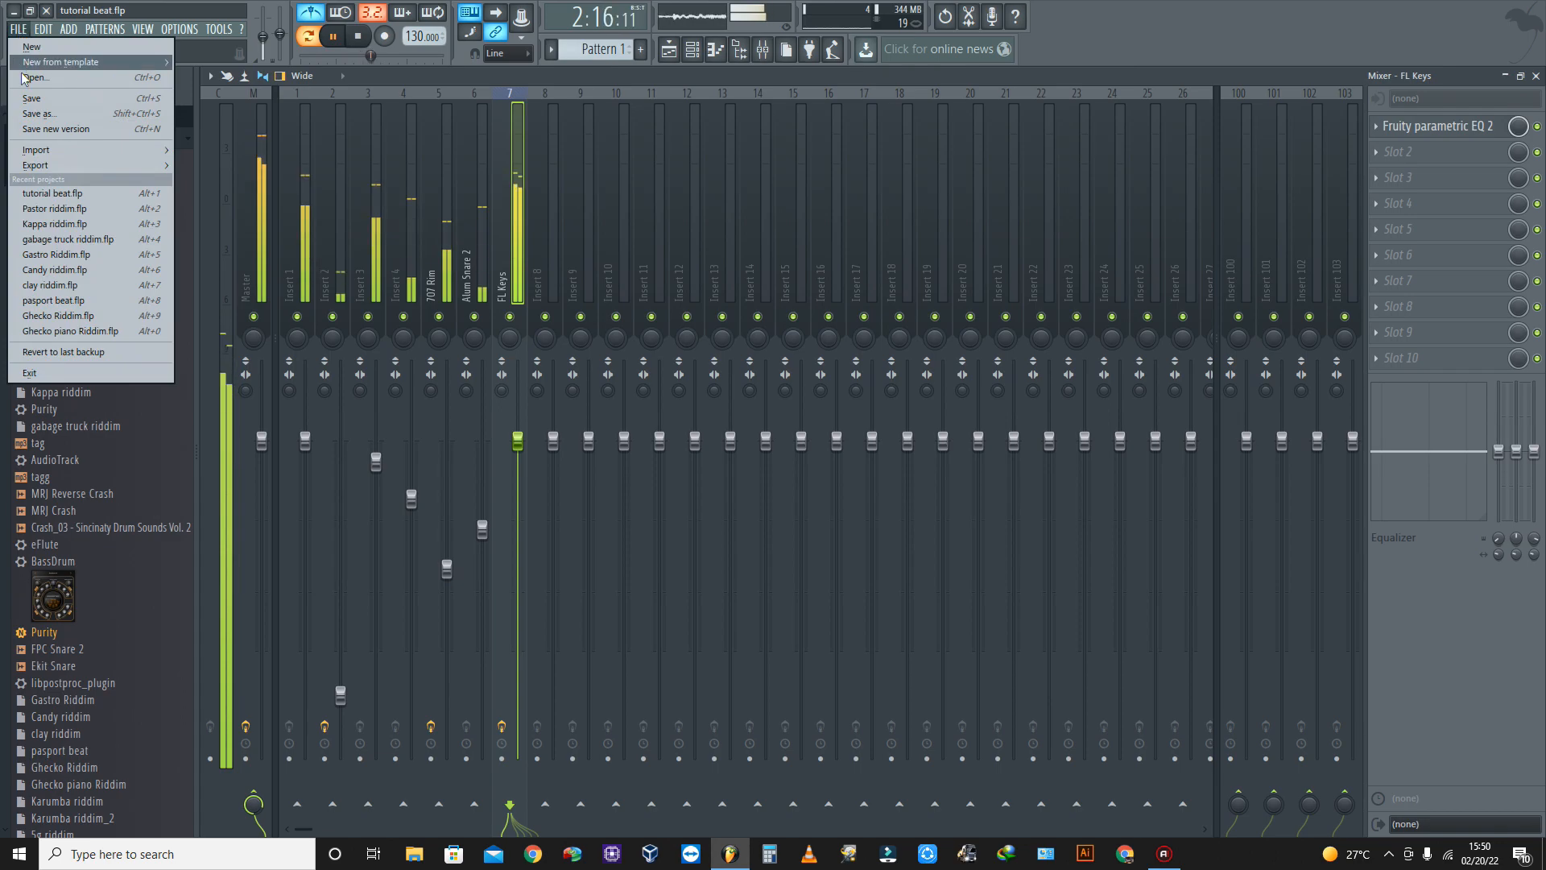
pyautogui.click(32, 98)
# Load Fruity Reeverb 2 into the second effect slot of the FL Keys track
pyautogui.click(1376, 151)
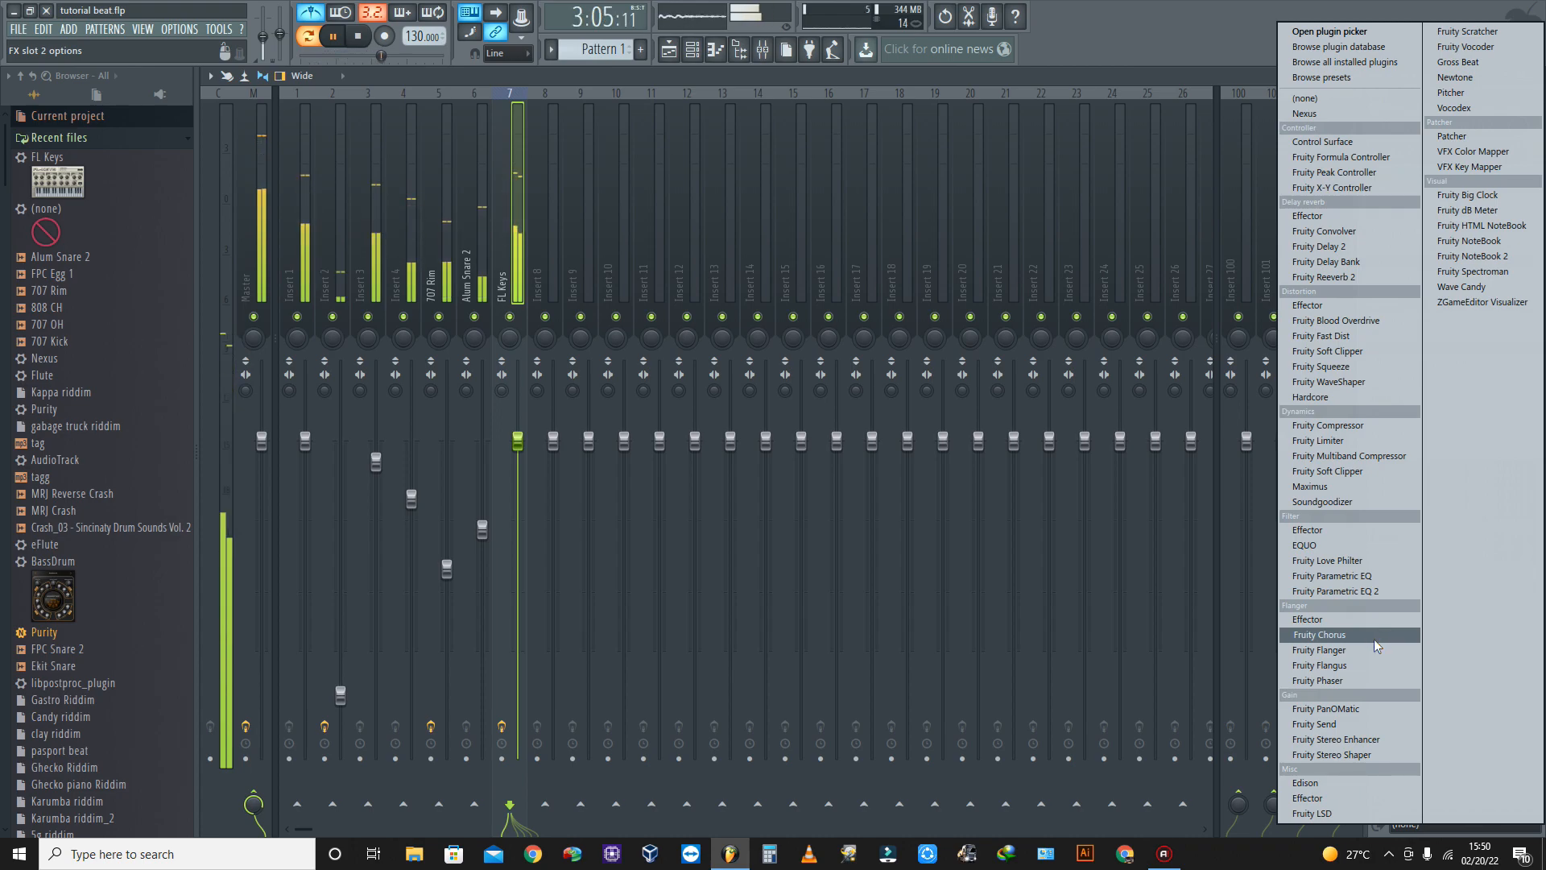
pyautogui.click(1369, 277)
pyautogui.moveTo(487, 174); pyautogui.dragTo(771, 223)
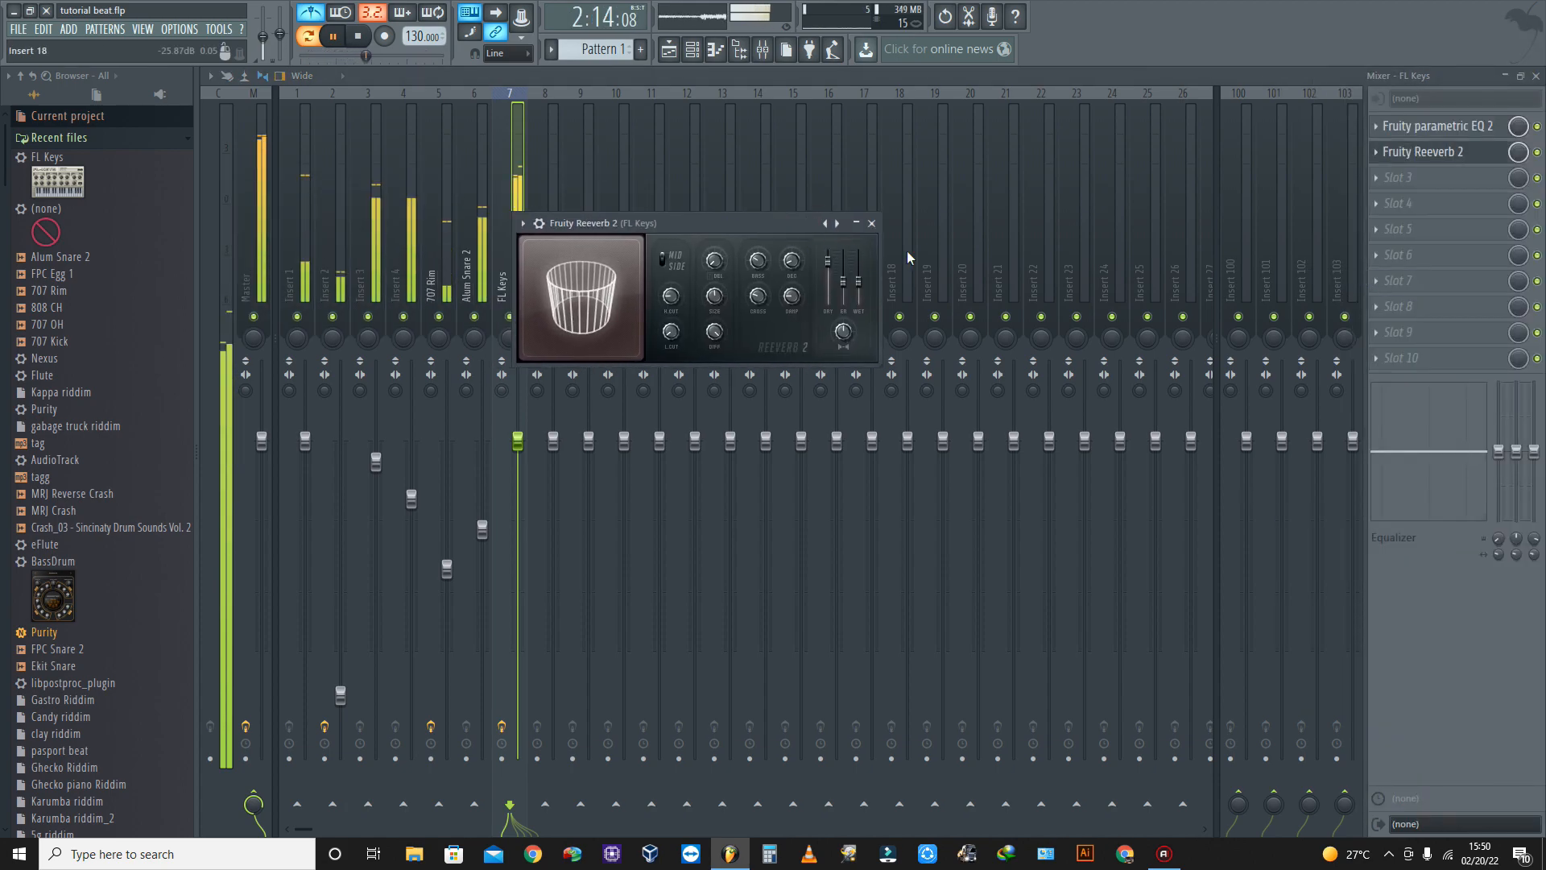
# Audition the Reeverb 2 presets, going back past Cathedral, The Venue and Small Studio, and lower the wet level to about 58%
pyautogui.click(837, 224)
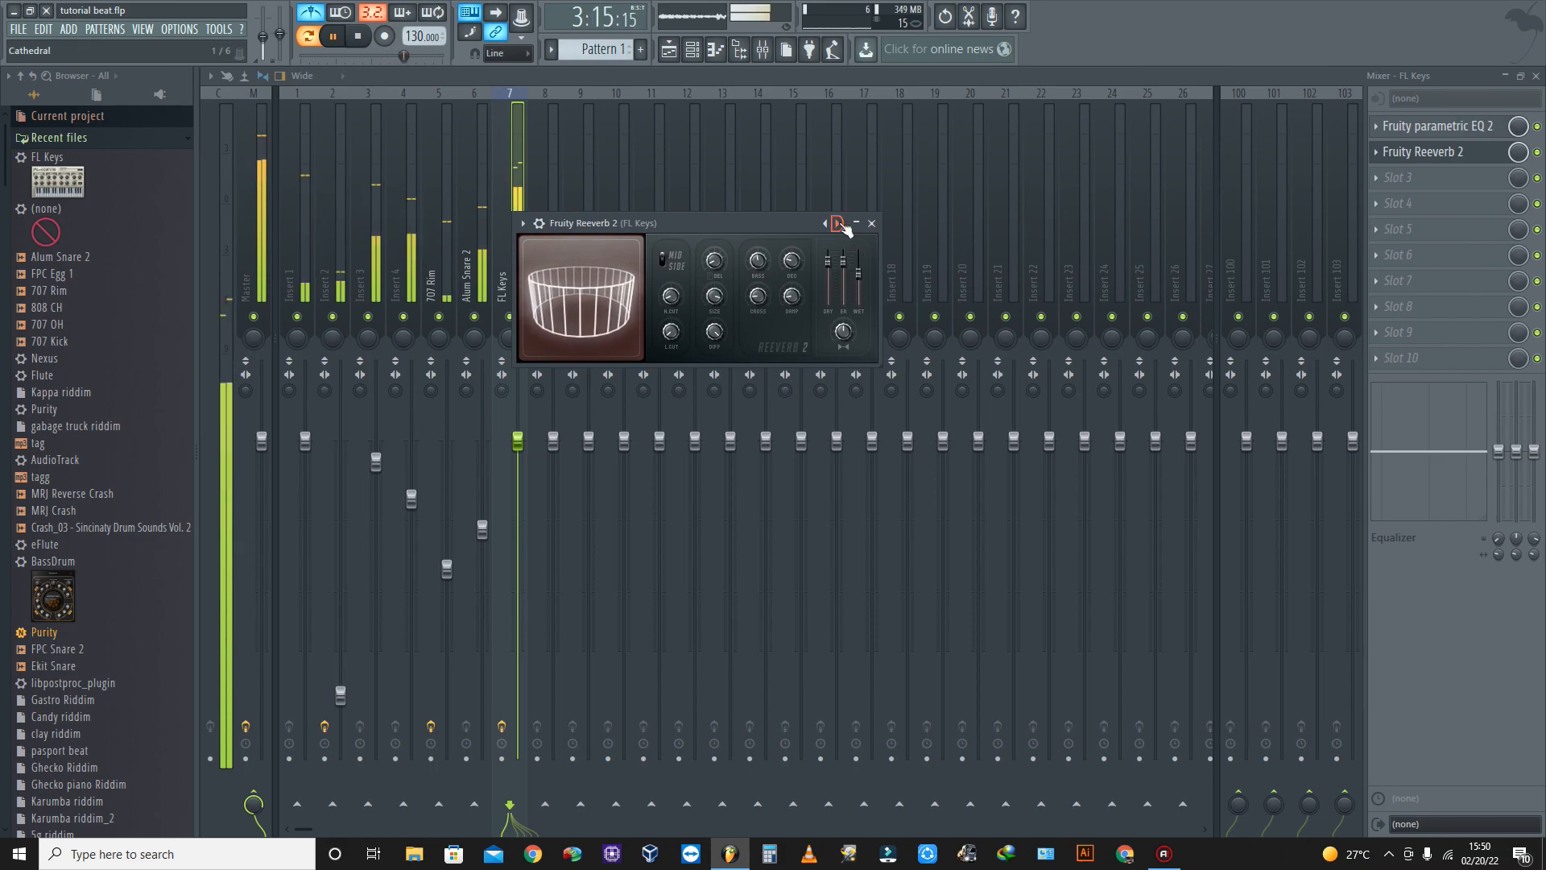
pyautogui.click(837, 224)
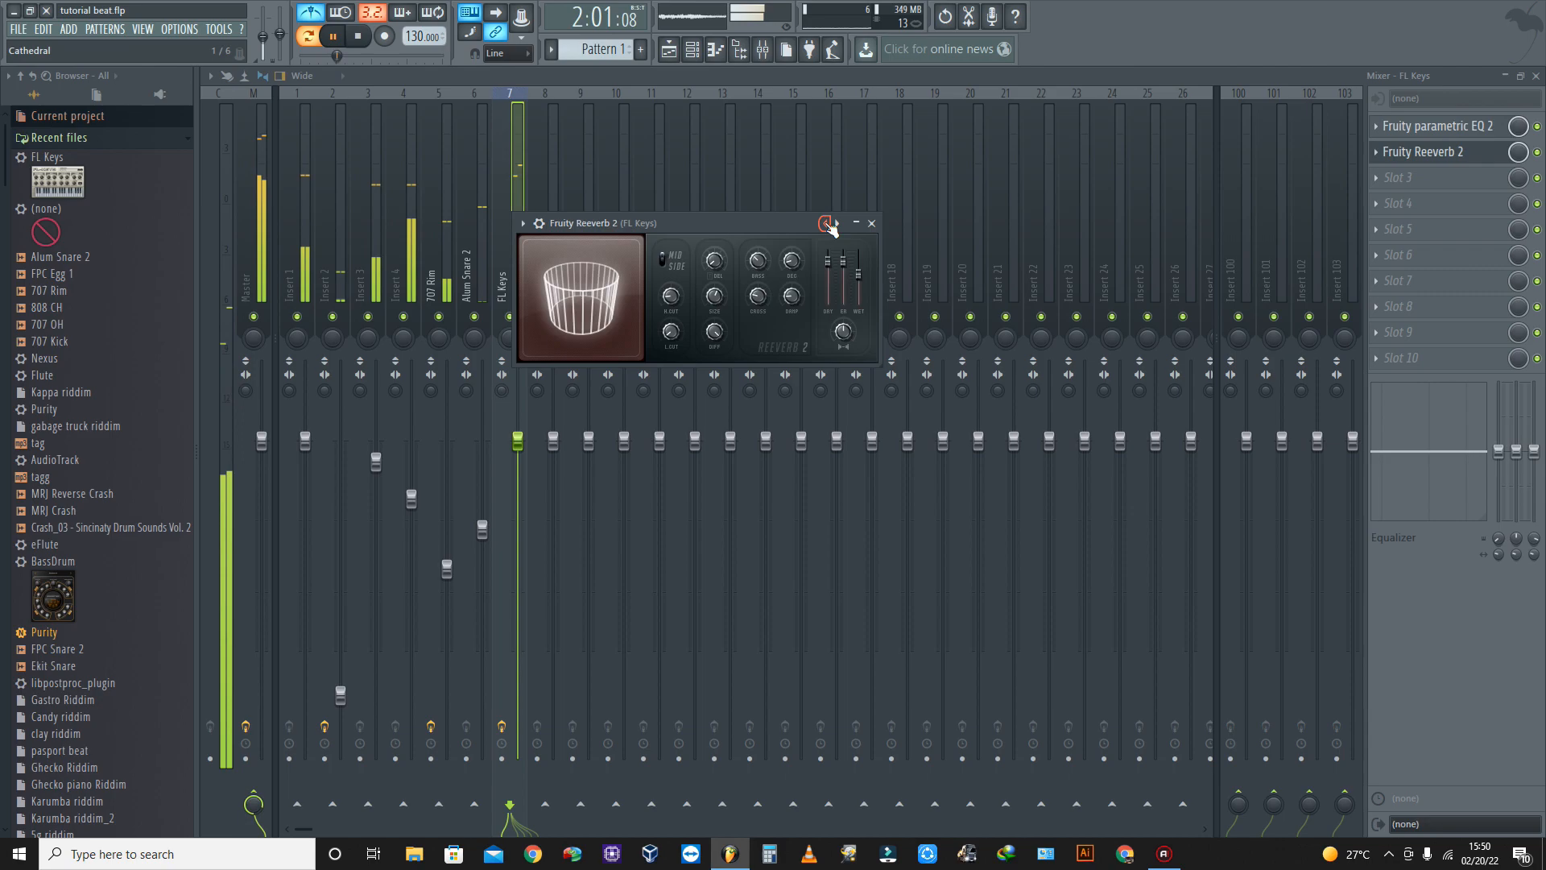
pyautogui.click(830, 224)
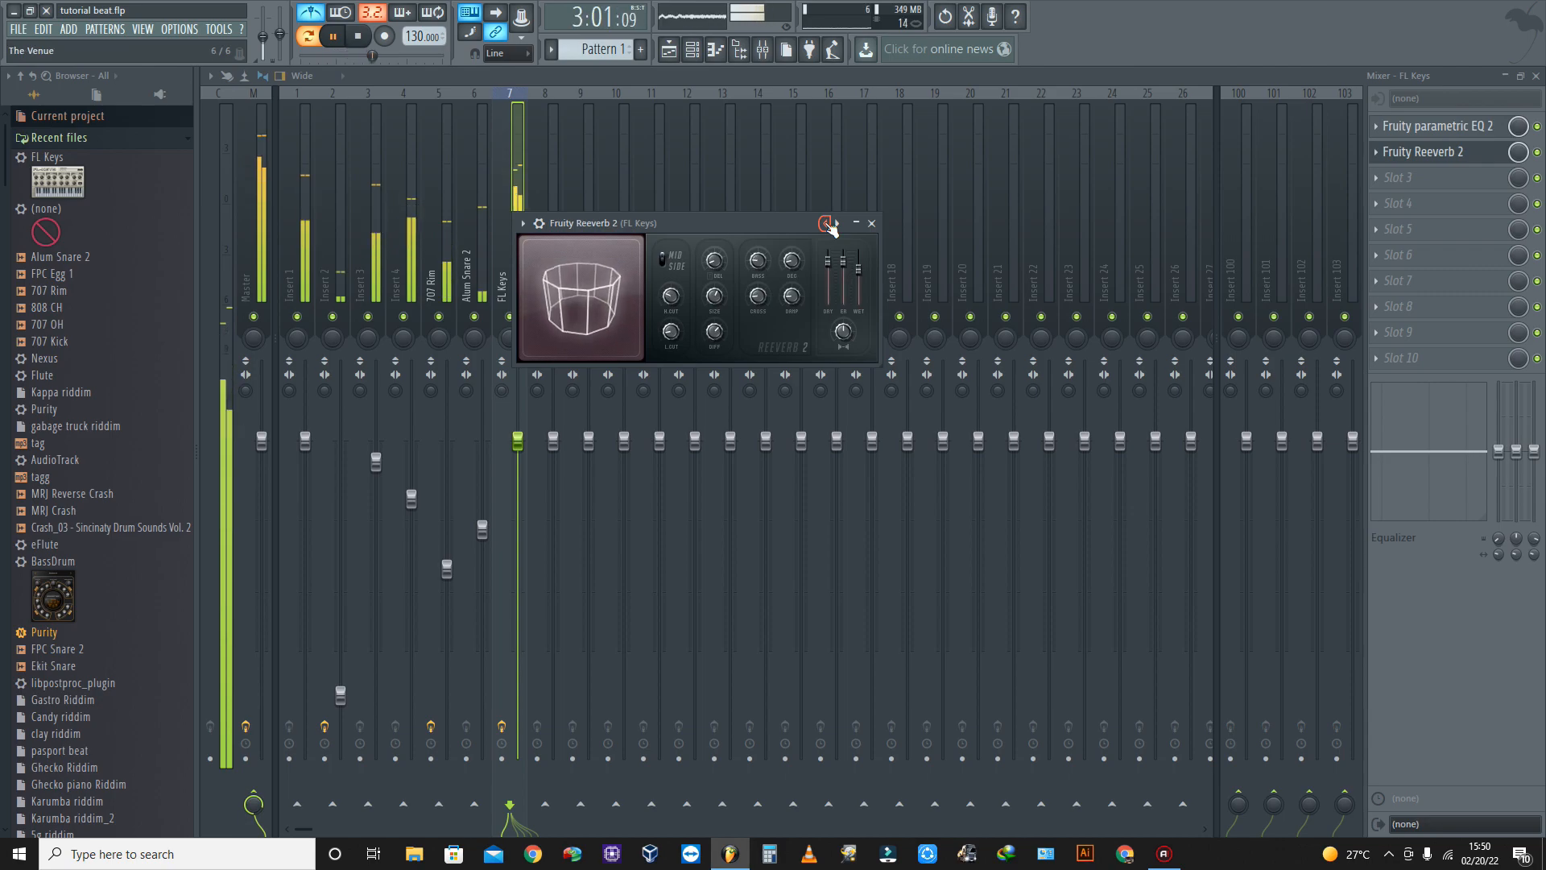
pyautogui.click(830, 226)
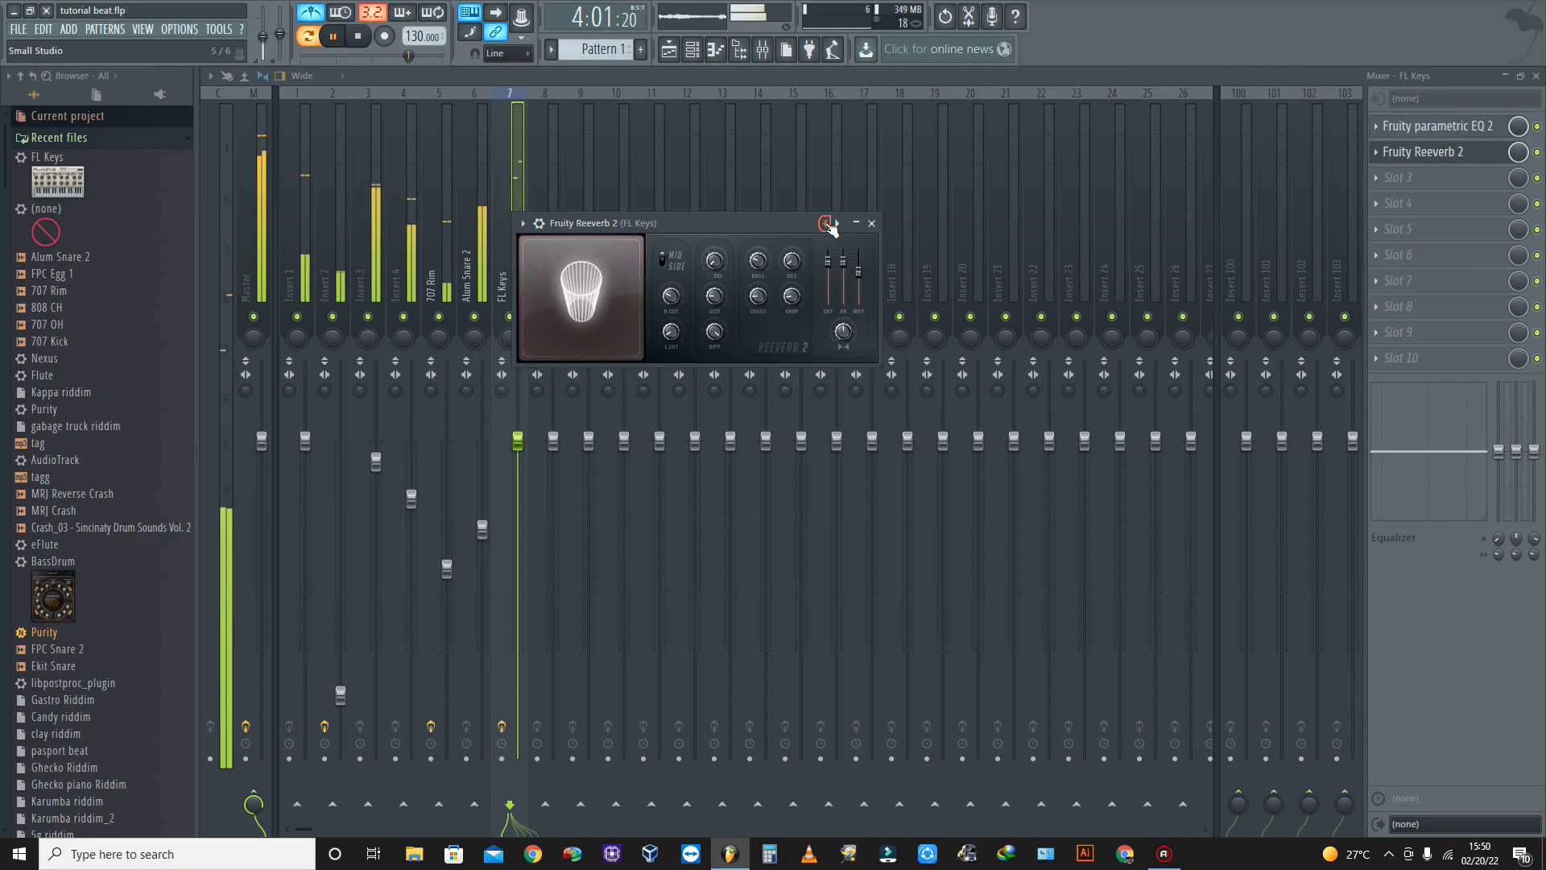
pyautogui.click(830, 225)
pyautogui.click(831, 226)
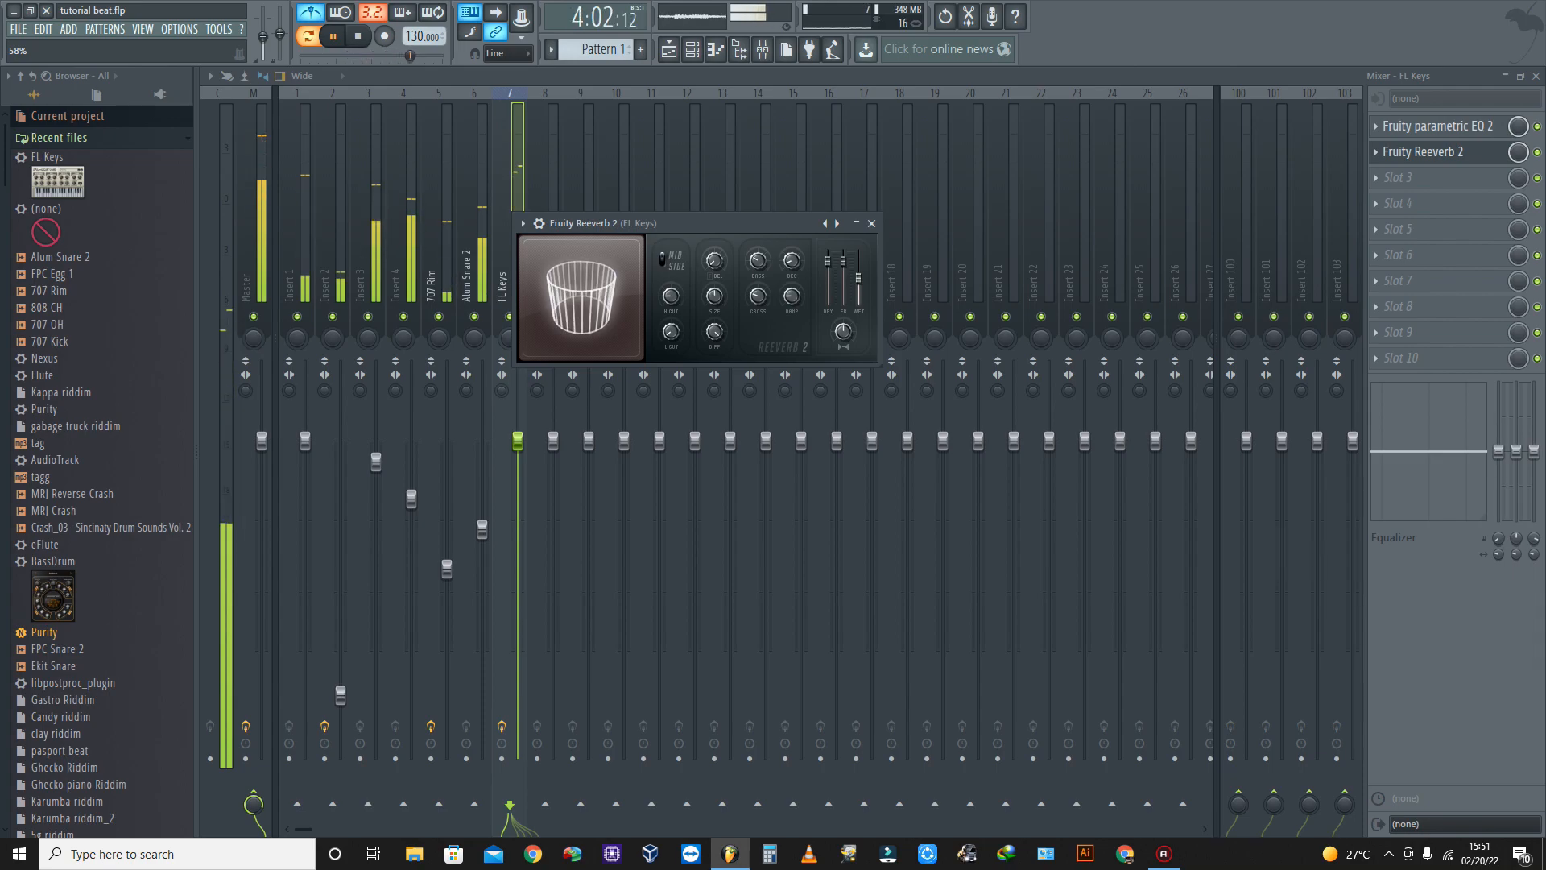
# Close the Fruity Reeverb 2 settings and save the project
pyautogui.click(871, 224)
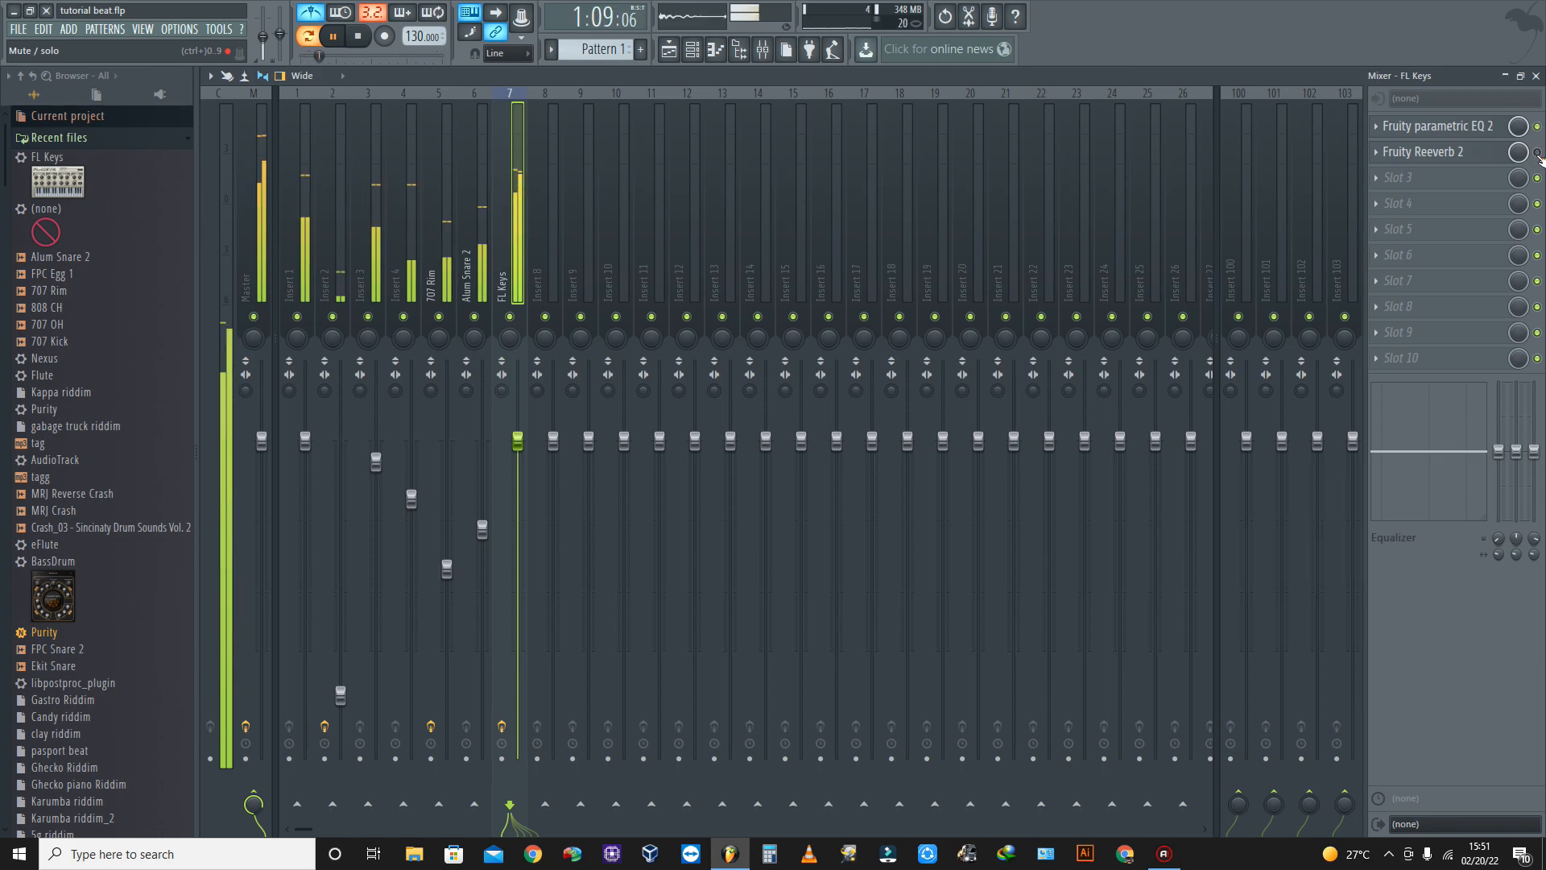
pyautogui.click(17, 31)
pyautogui.click(38, 102)
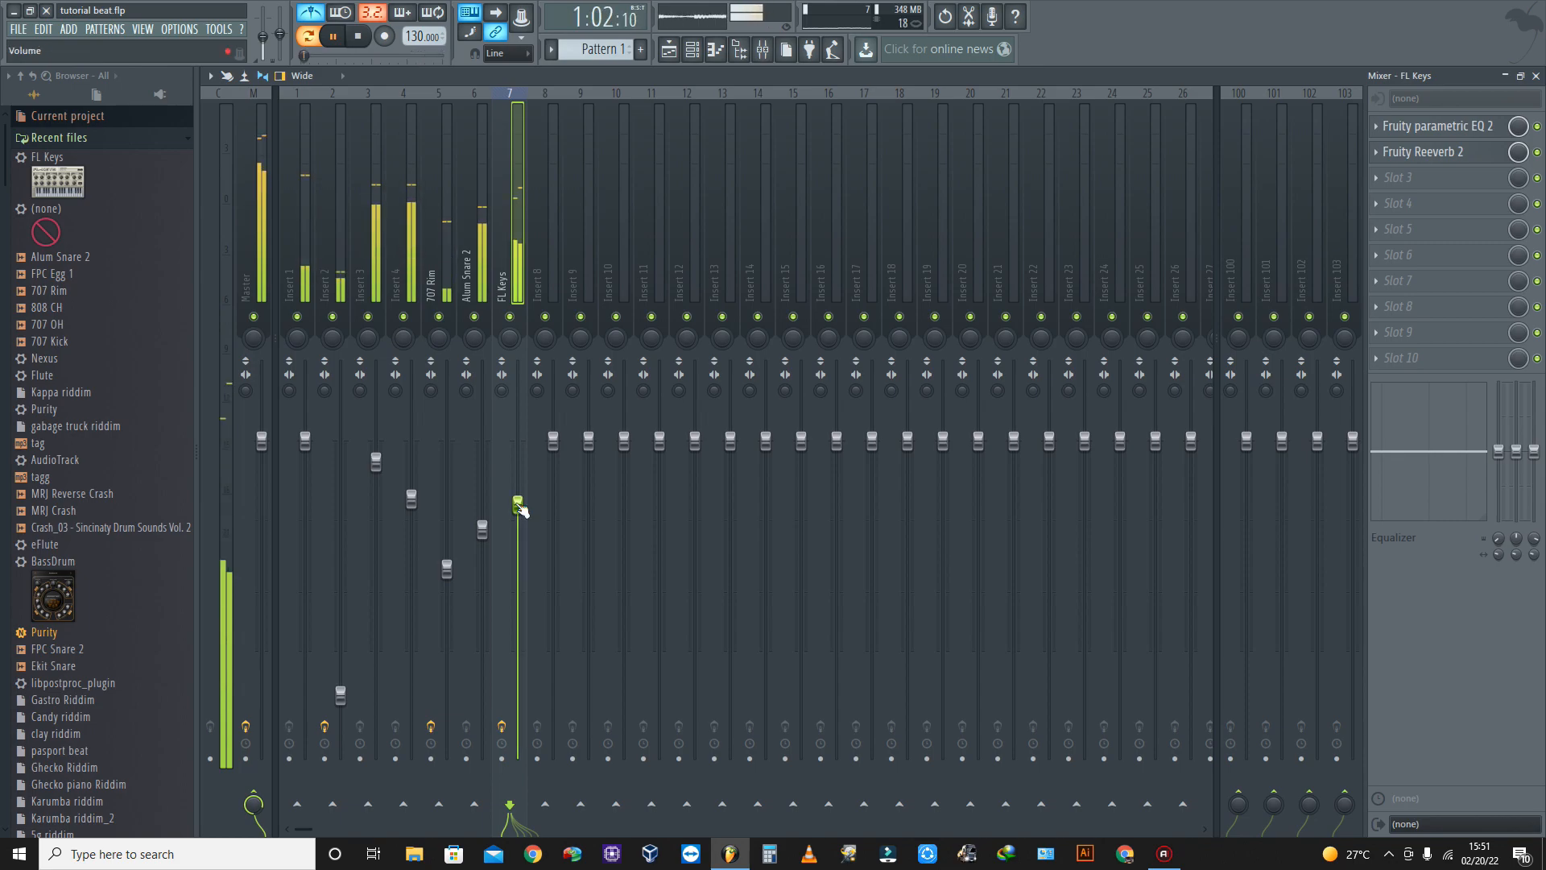
# Move the Sampler channel's contents from Pattern 1 to Pattern 2 in the channel rack, and return to Pattern 1
pyautogui.click(24, 30)
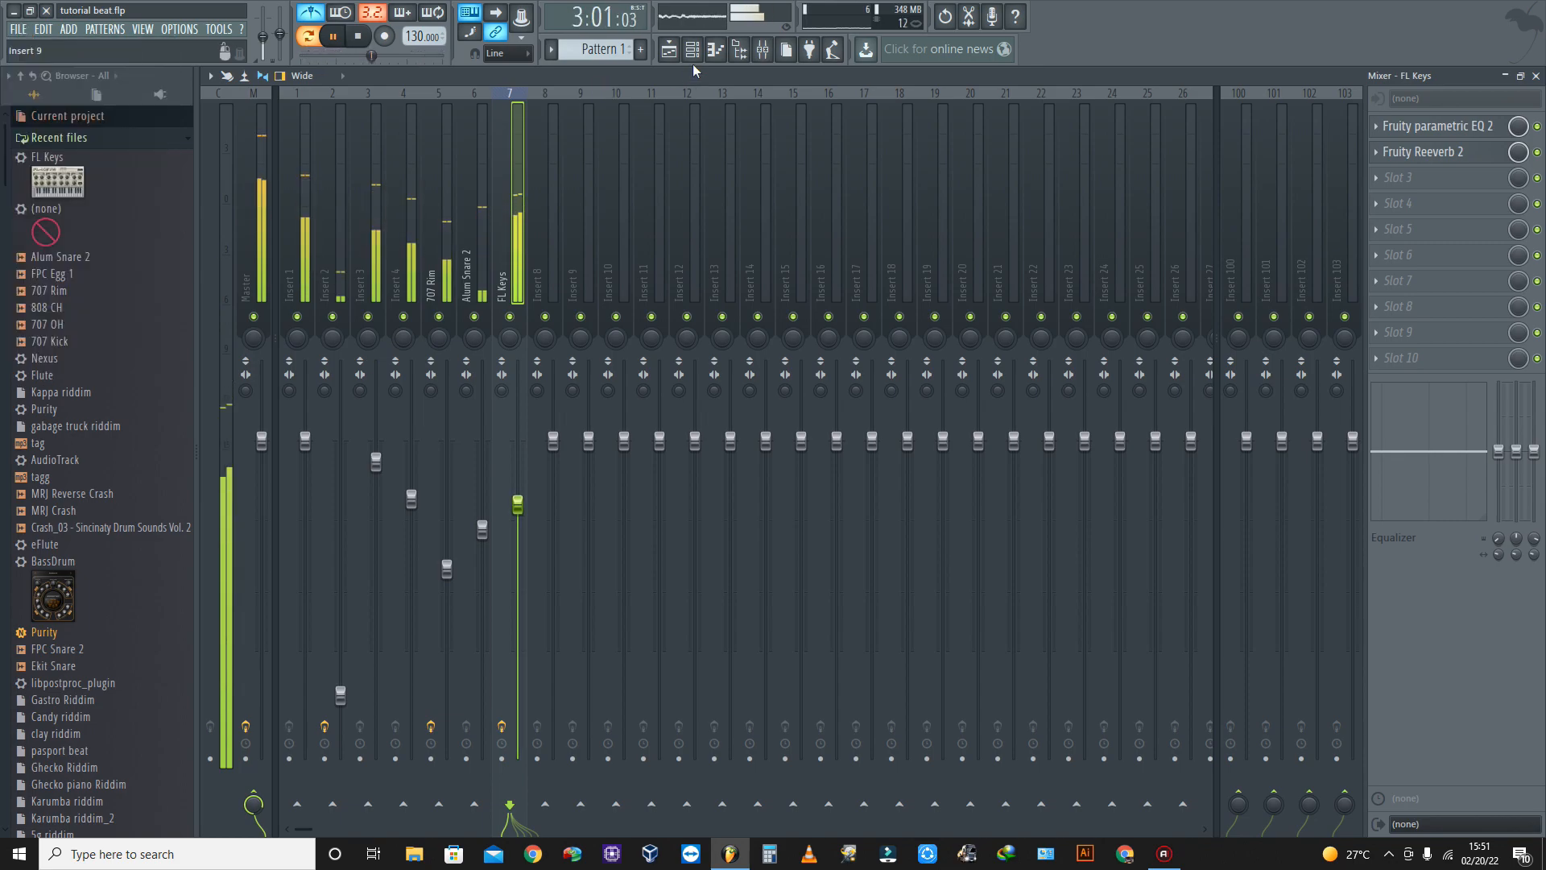
pyautogui.click(697, 51)
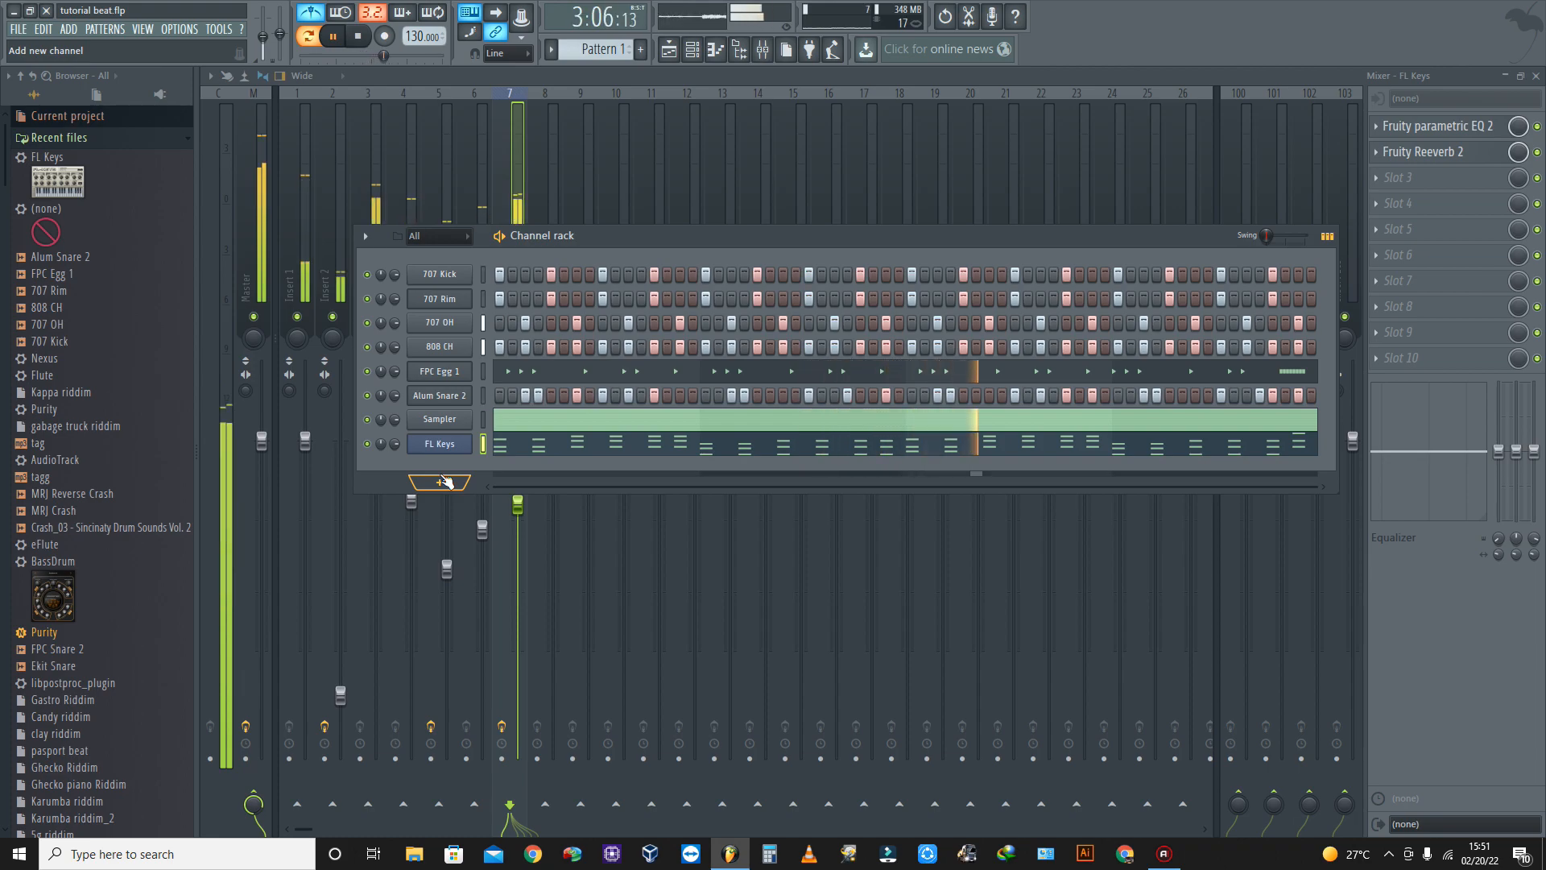
pyautogui.rightClick(471, 414)
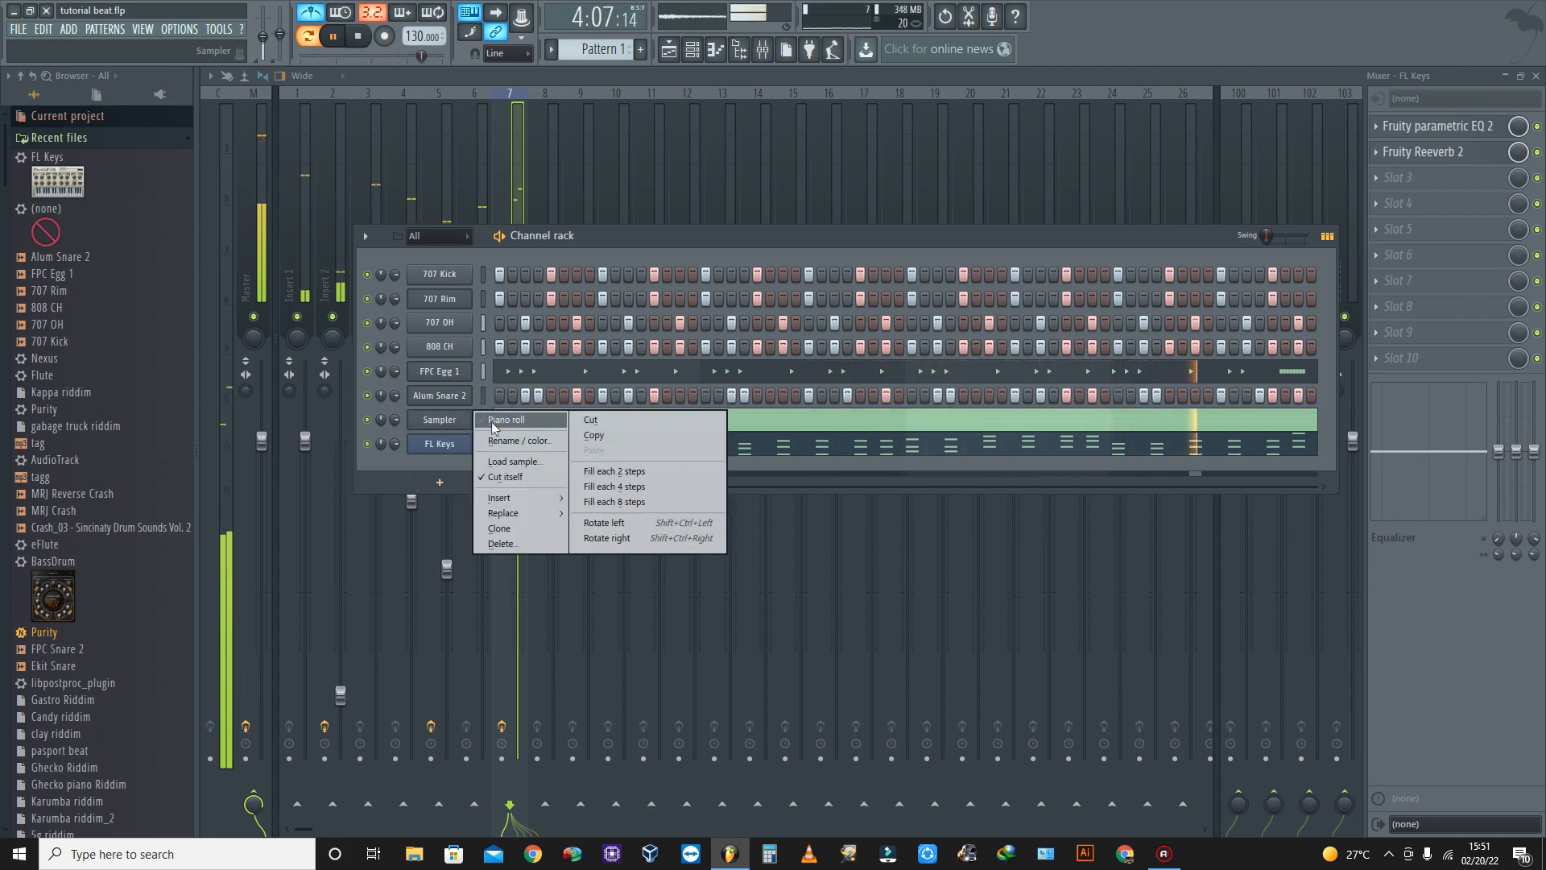
pyautogui.click(611, 422)
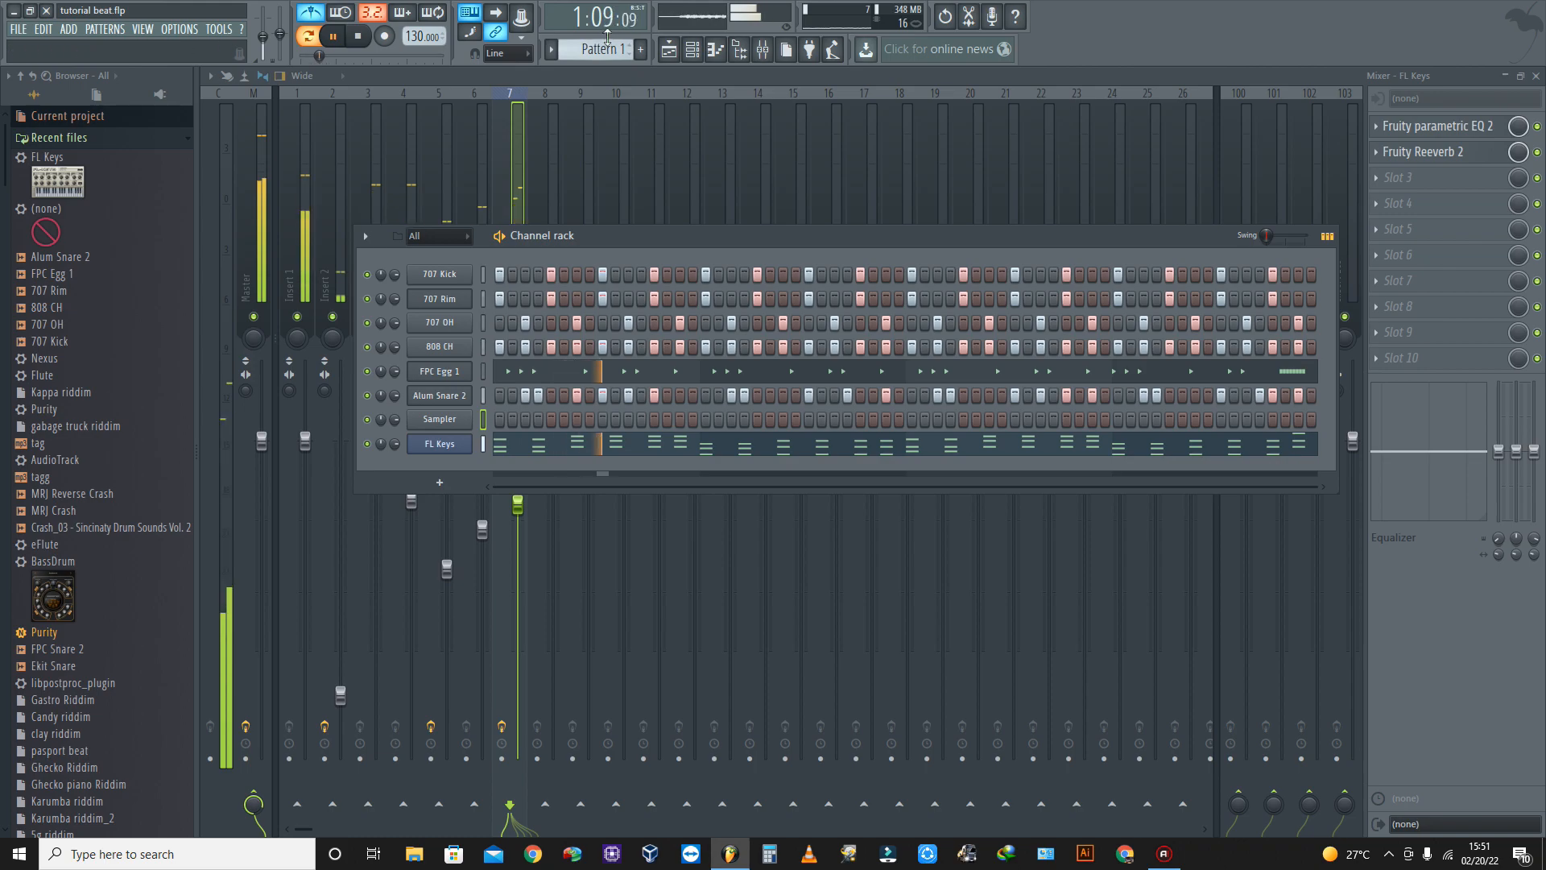
pyautogui.scroll(1, 607, 49)
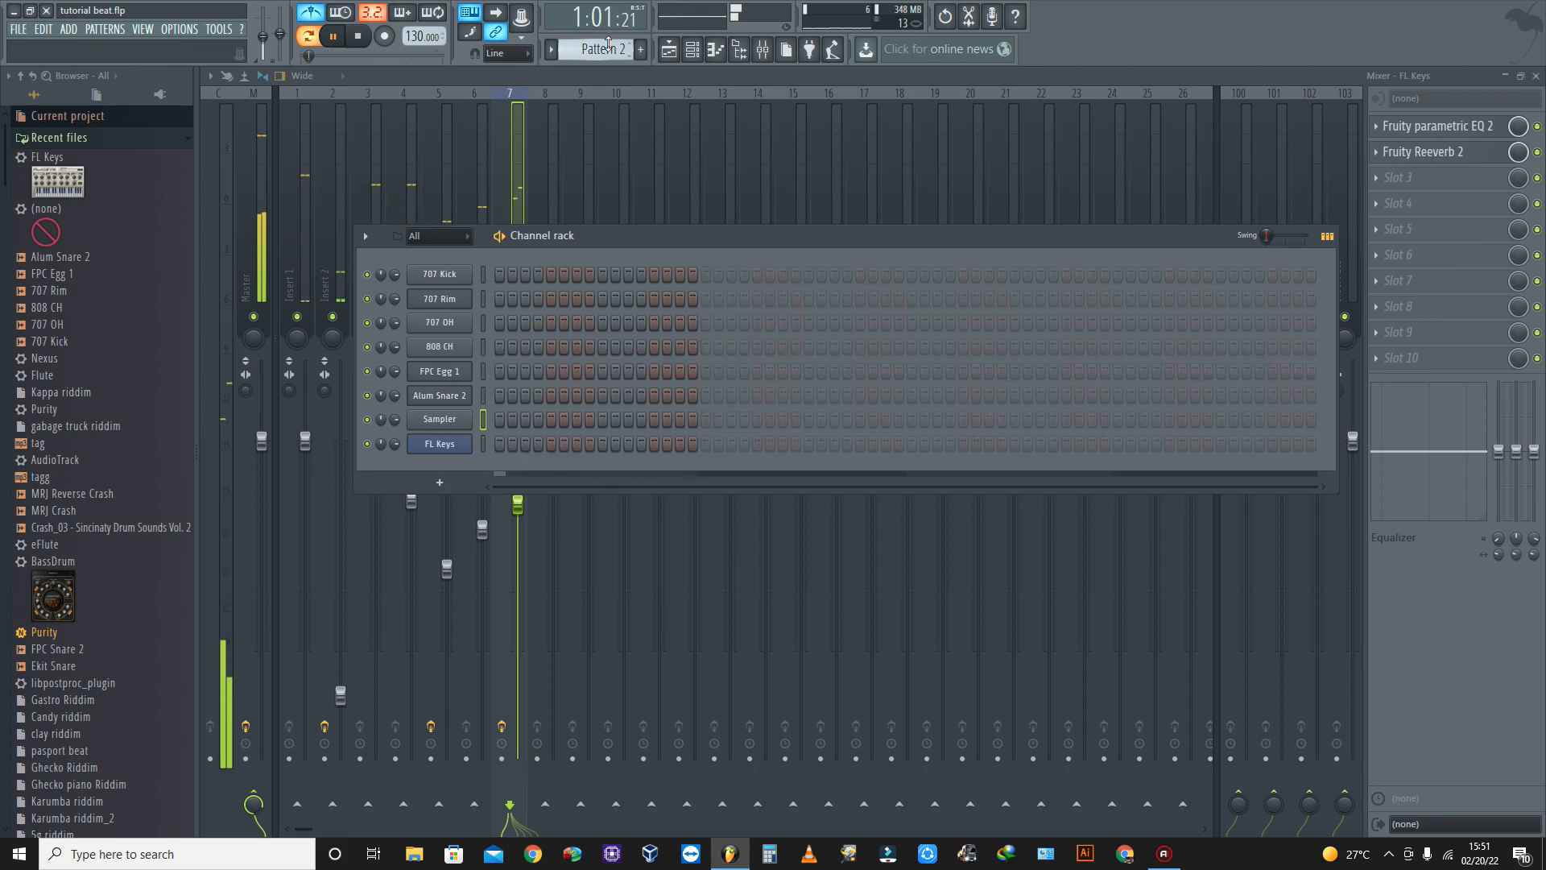
pyautogui.rightClick(451, 420)
pyautogui.click(618, 446)
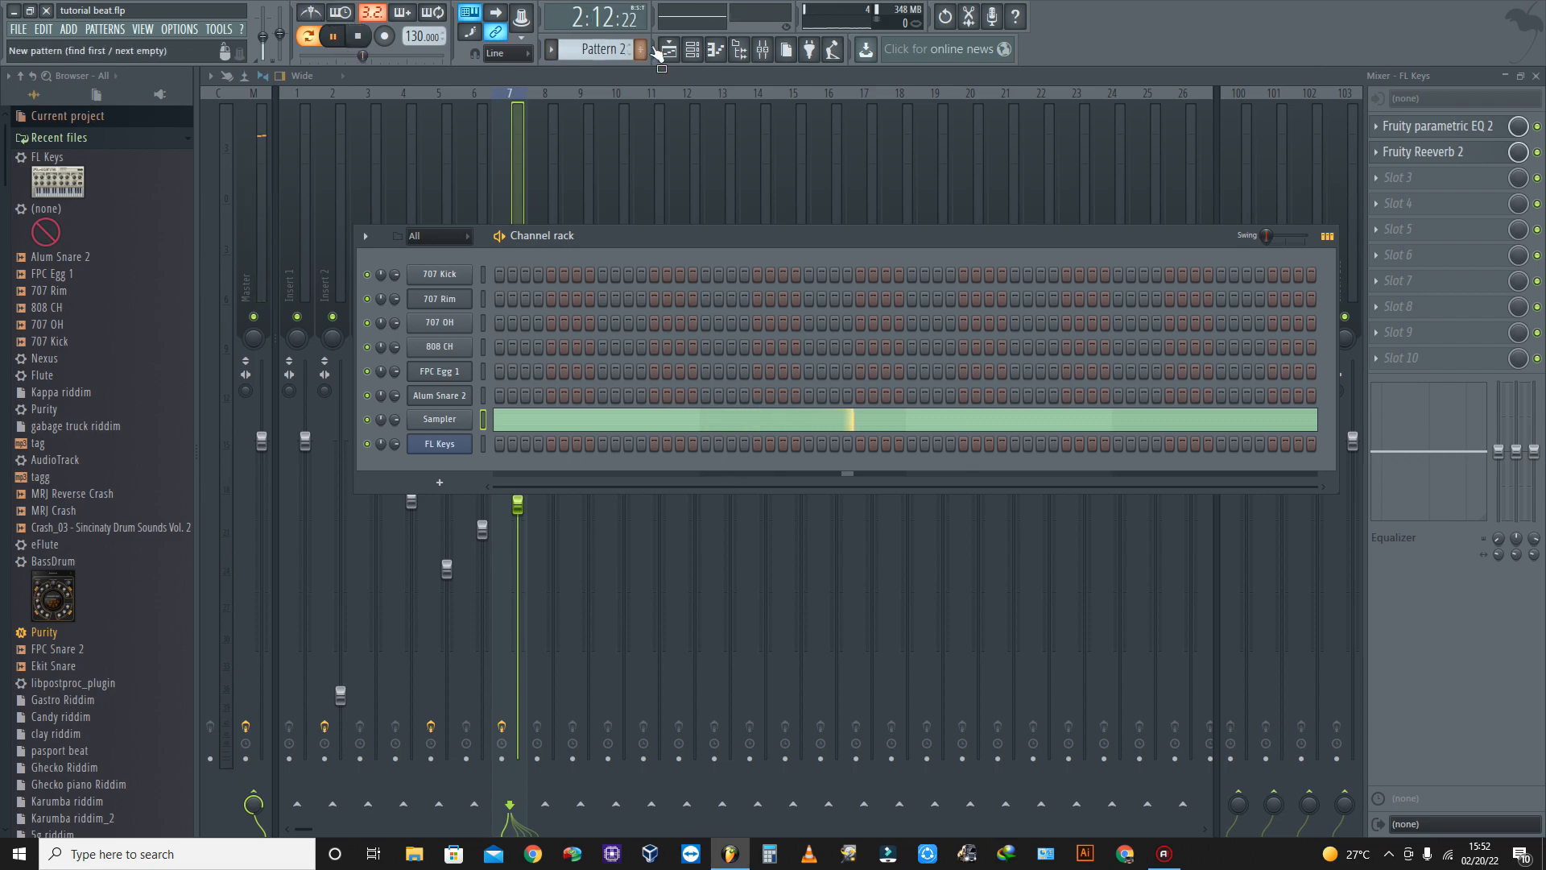
pyautogui.scroll(1, 594, 47)
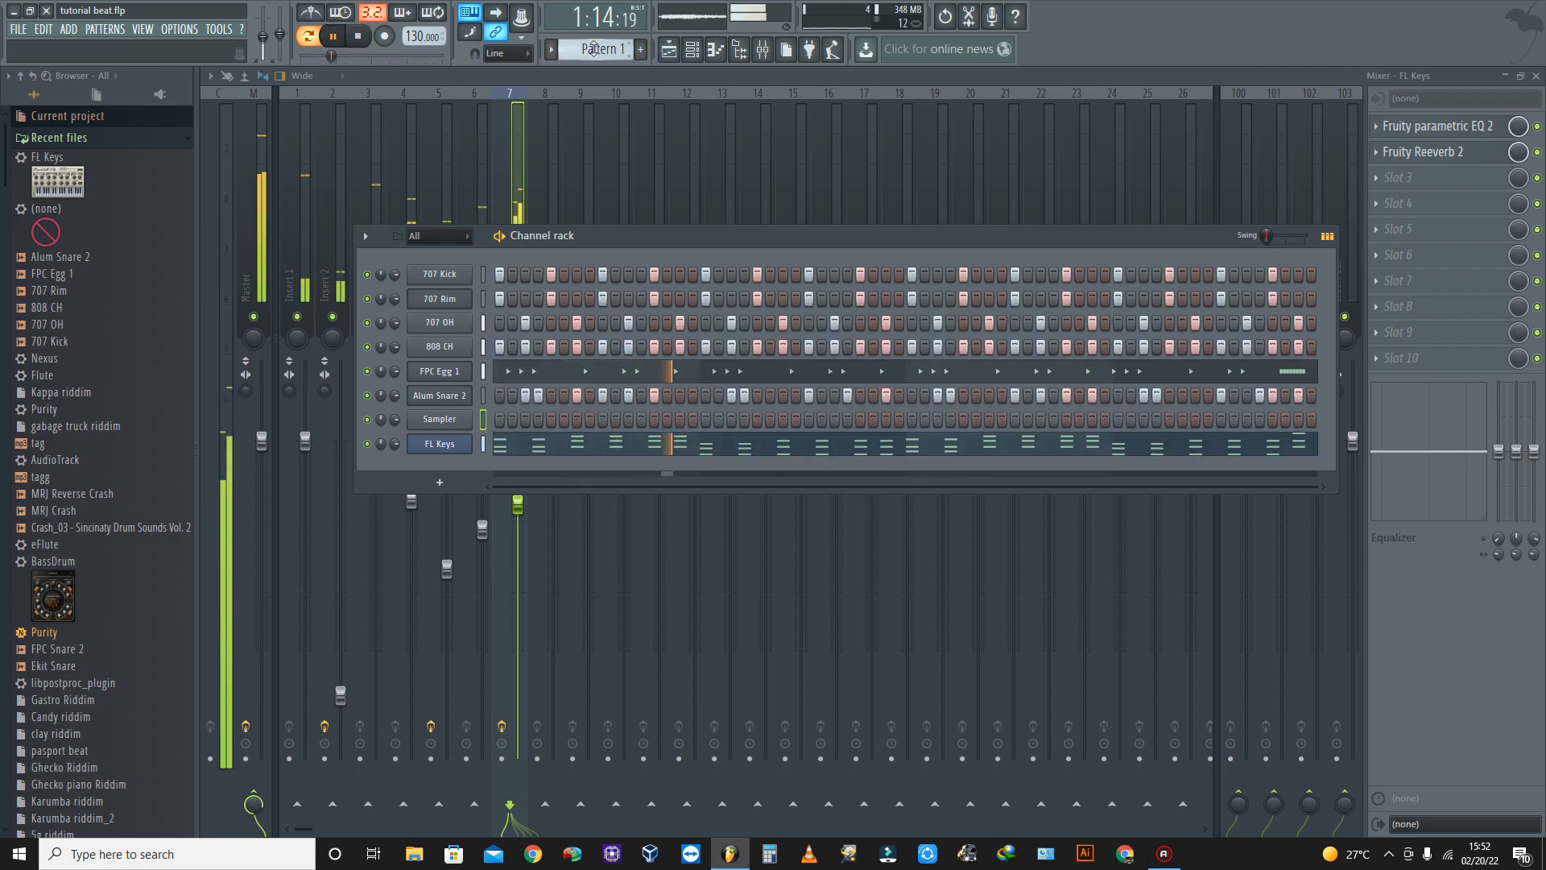
# Turn off the metronome and save the project
pyautogui.click(313, 15)
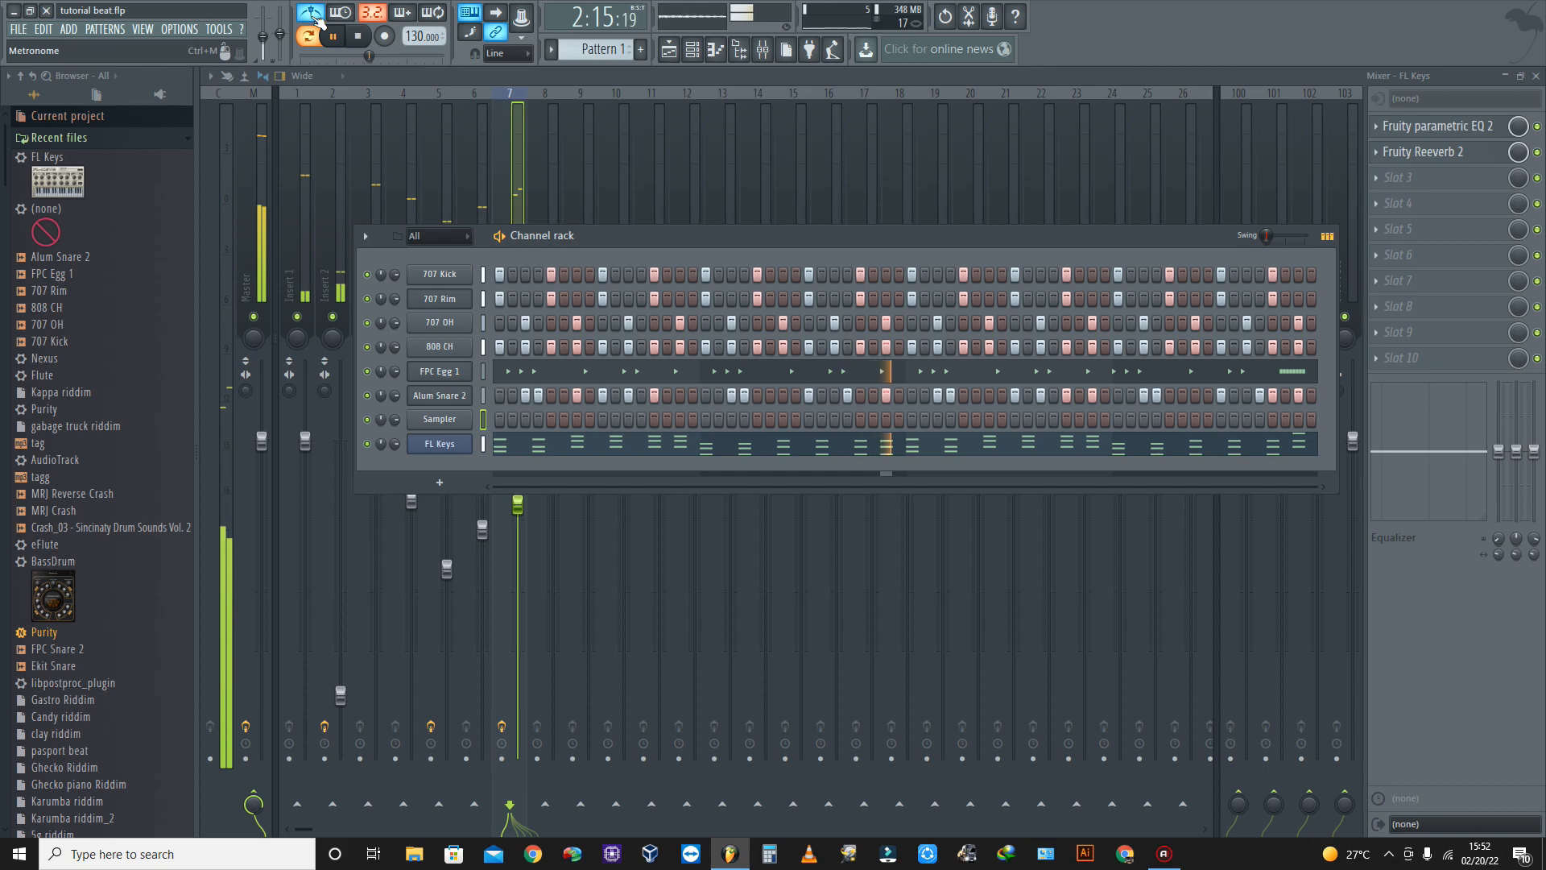
pyautogui.click(313, 15)
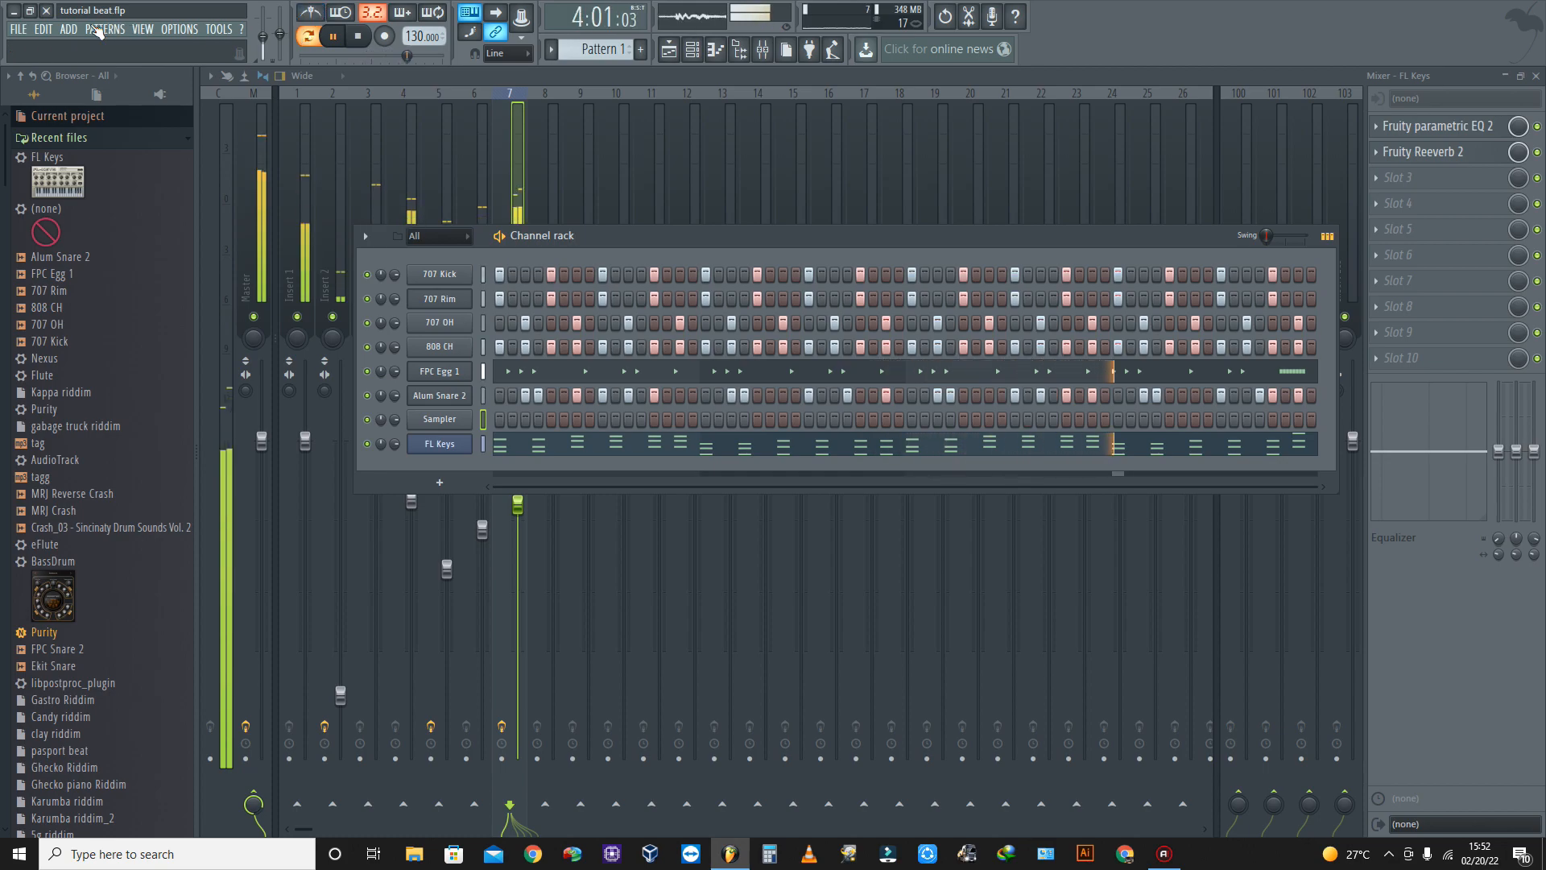
pyautogui.click(16, 30)
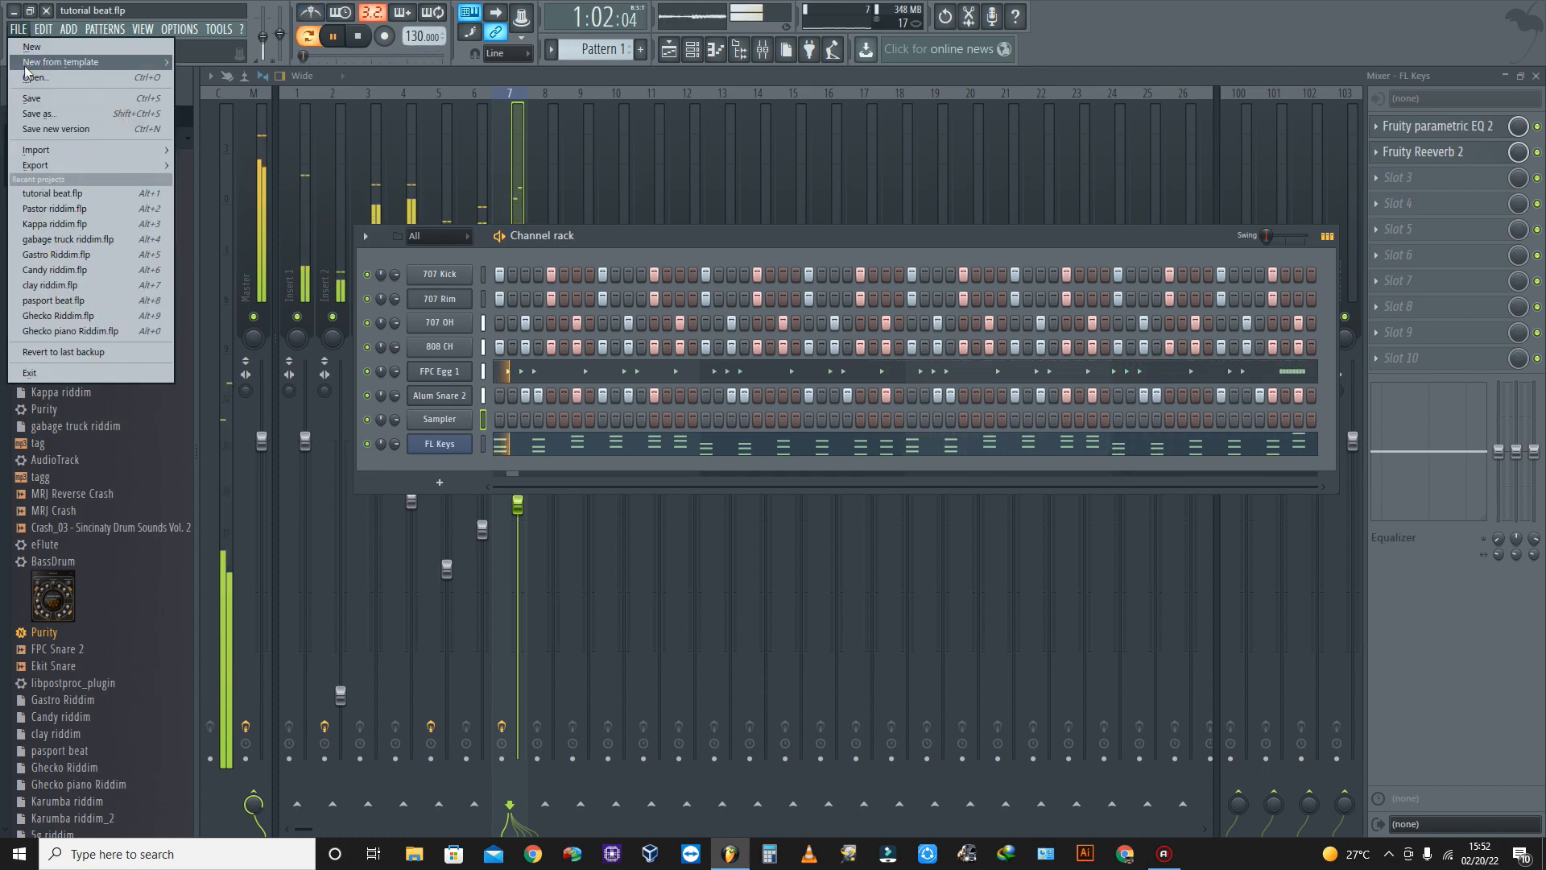
pyautogui.click(64, 118)
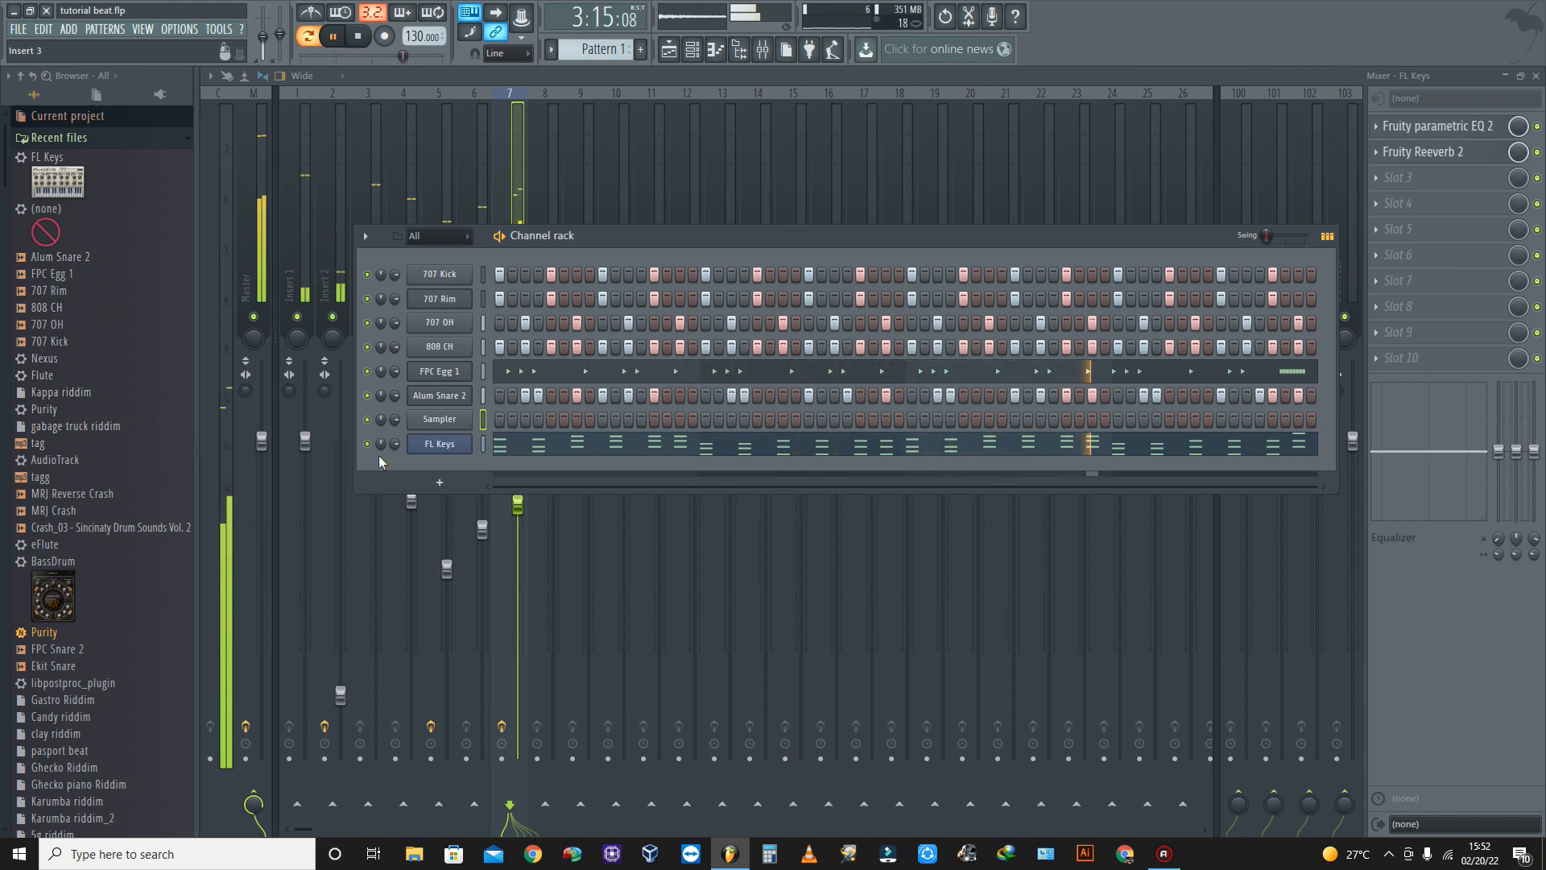
# Add a Nexus channel to the beat, audition its Saw Init sound with playback stopped, and close the plugin window
pyautogui.click(439, 482)
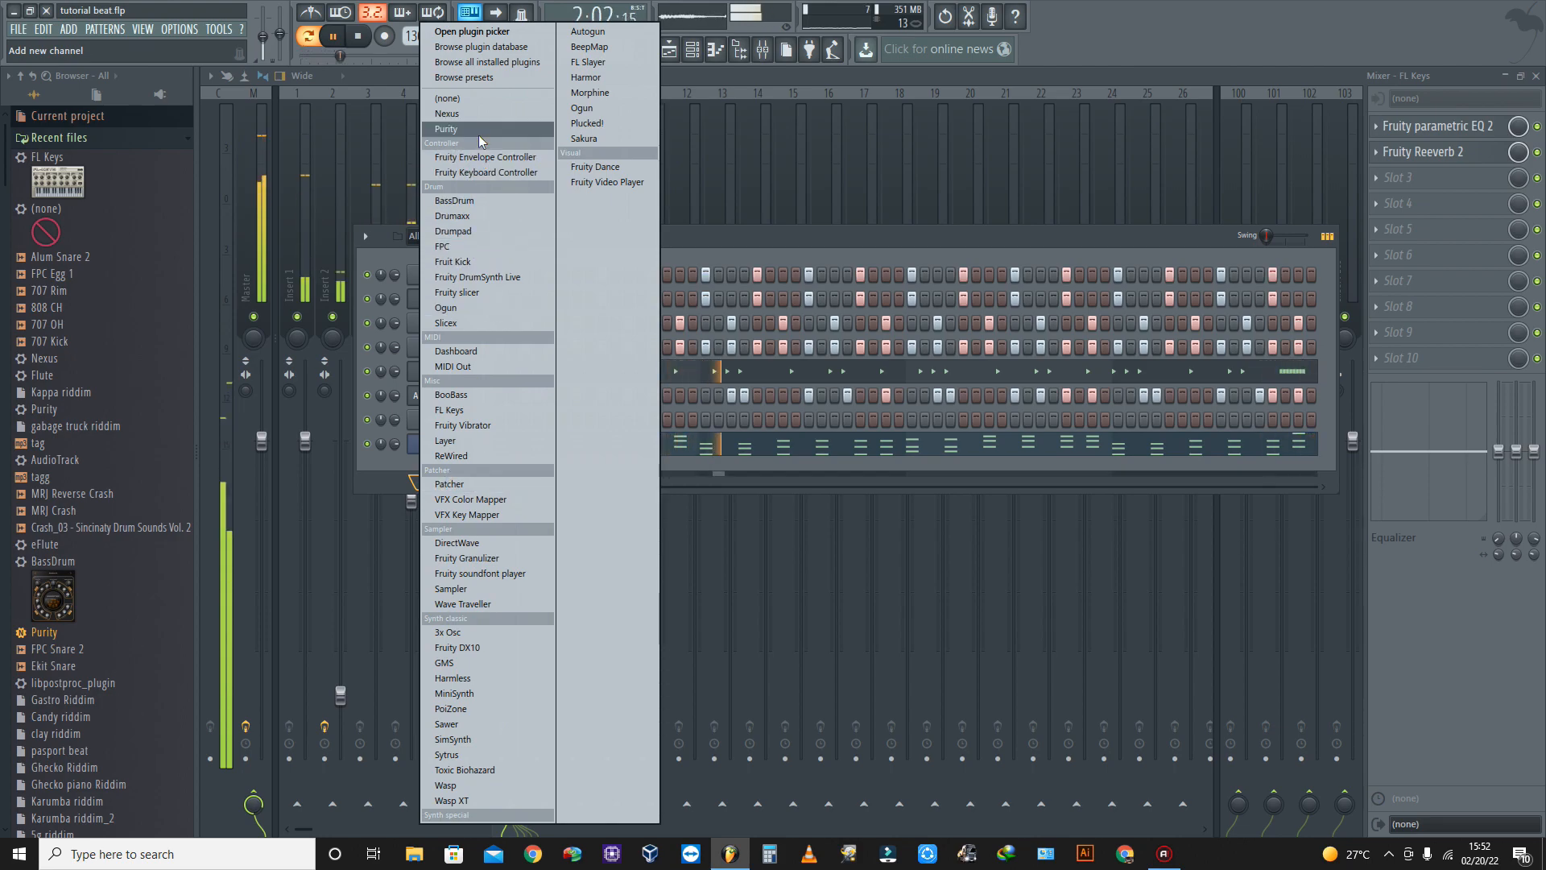
pyautogui.click(478, 113)
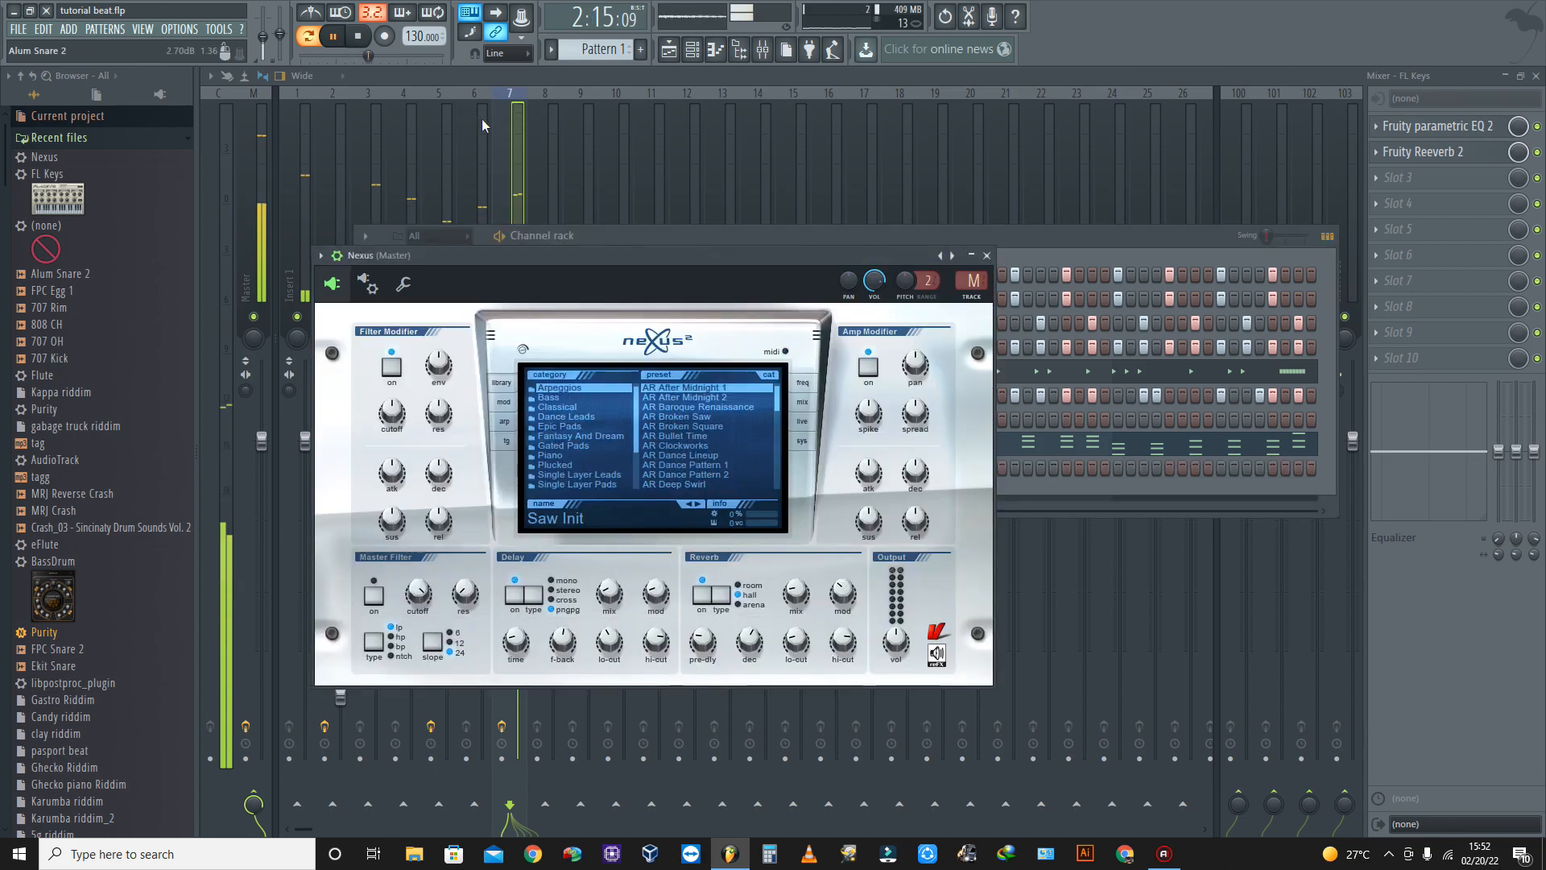
pyautogui.press('space')
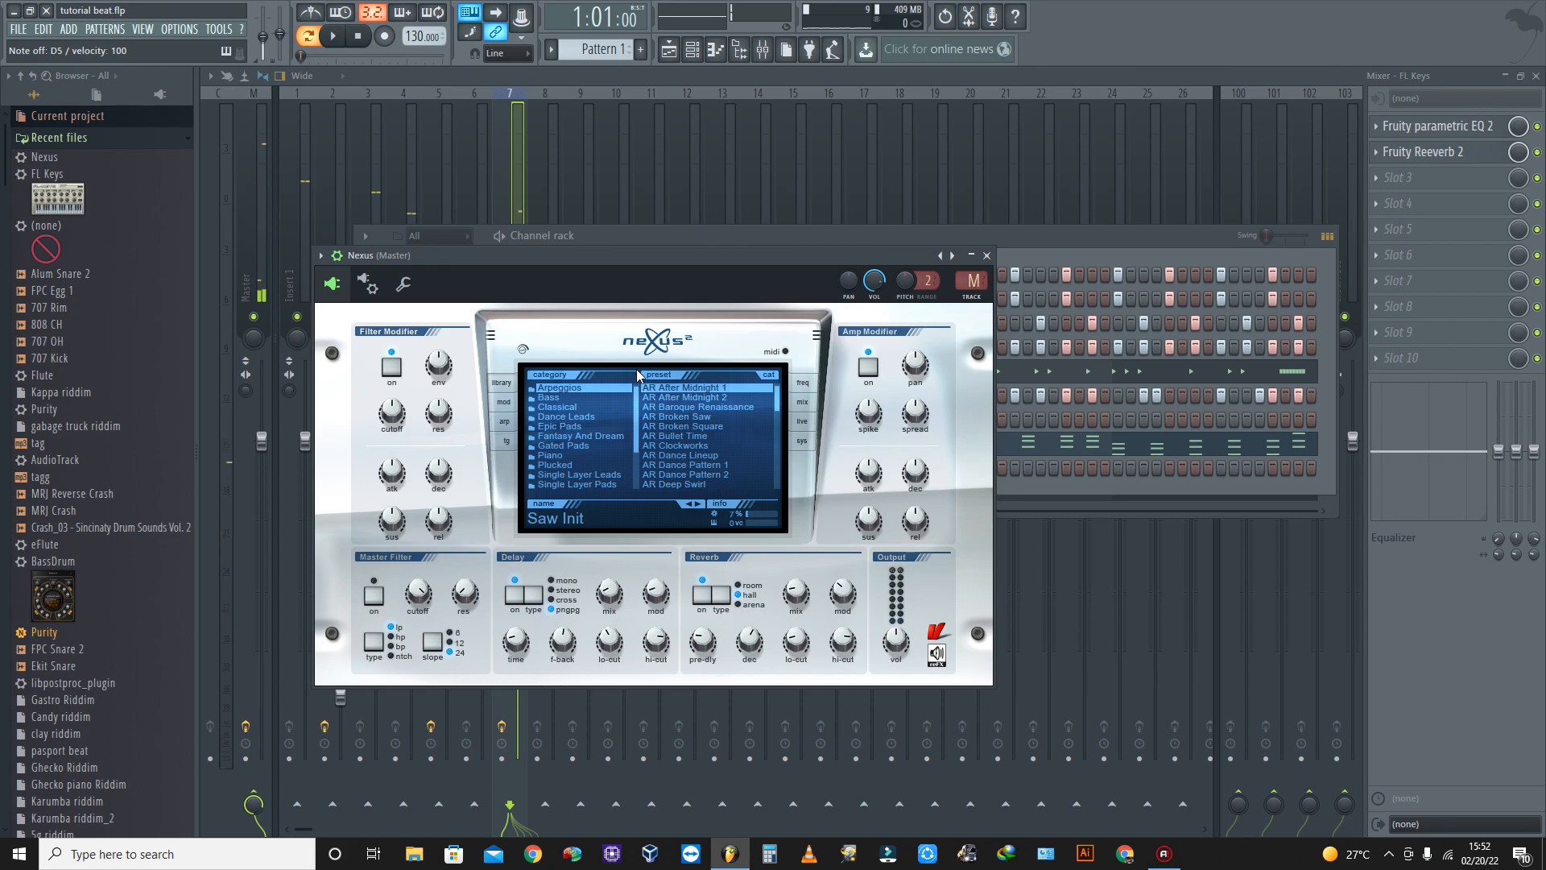
pyautogui.press('b')
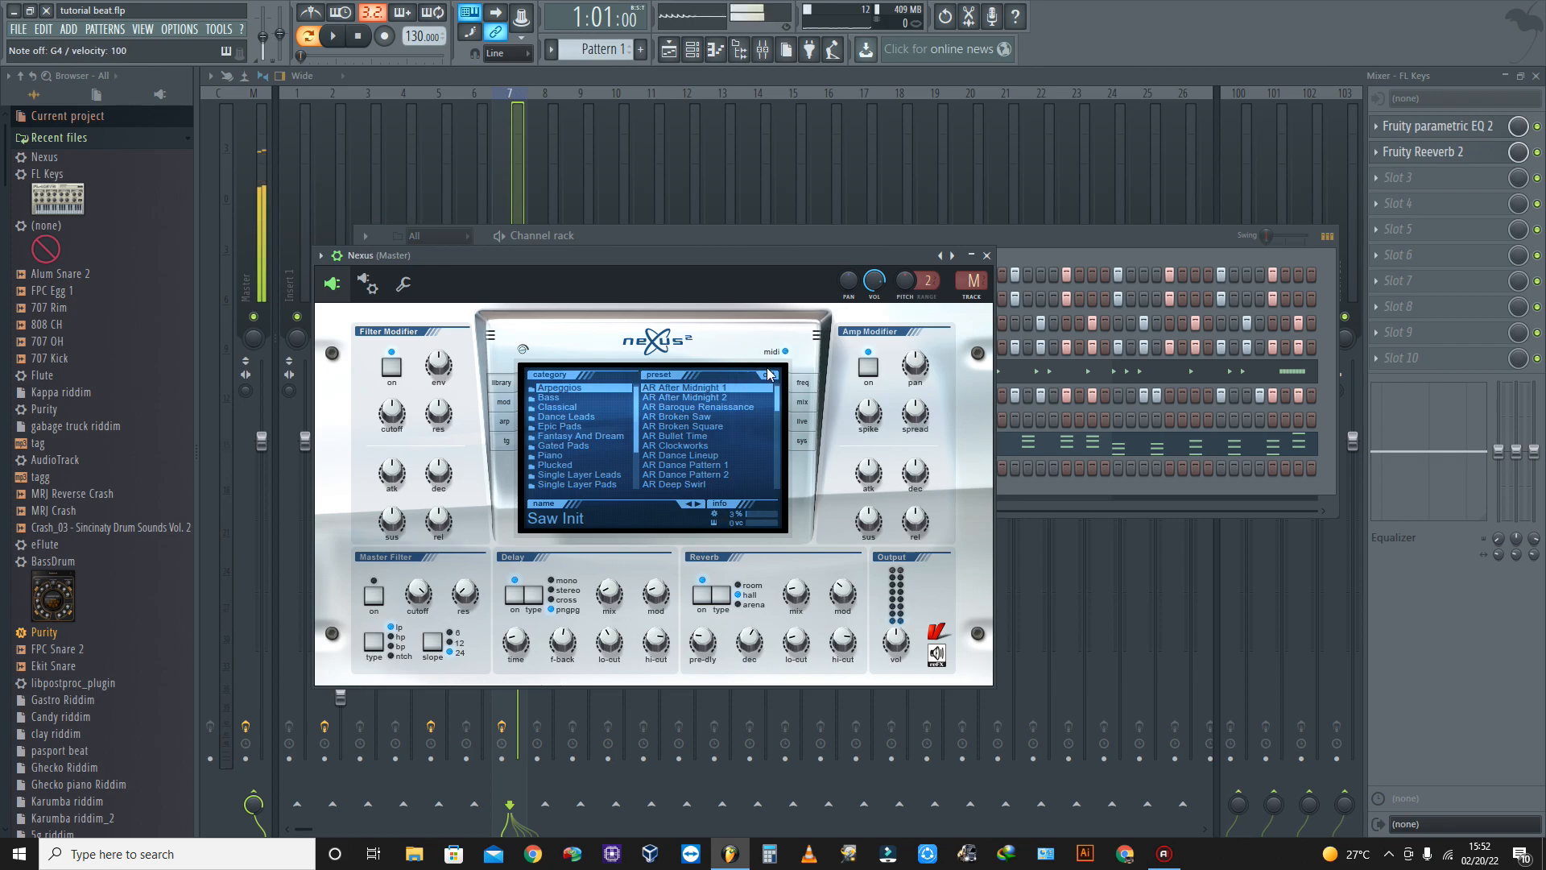
pyautogui.click(987, 256)
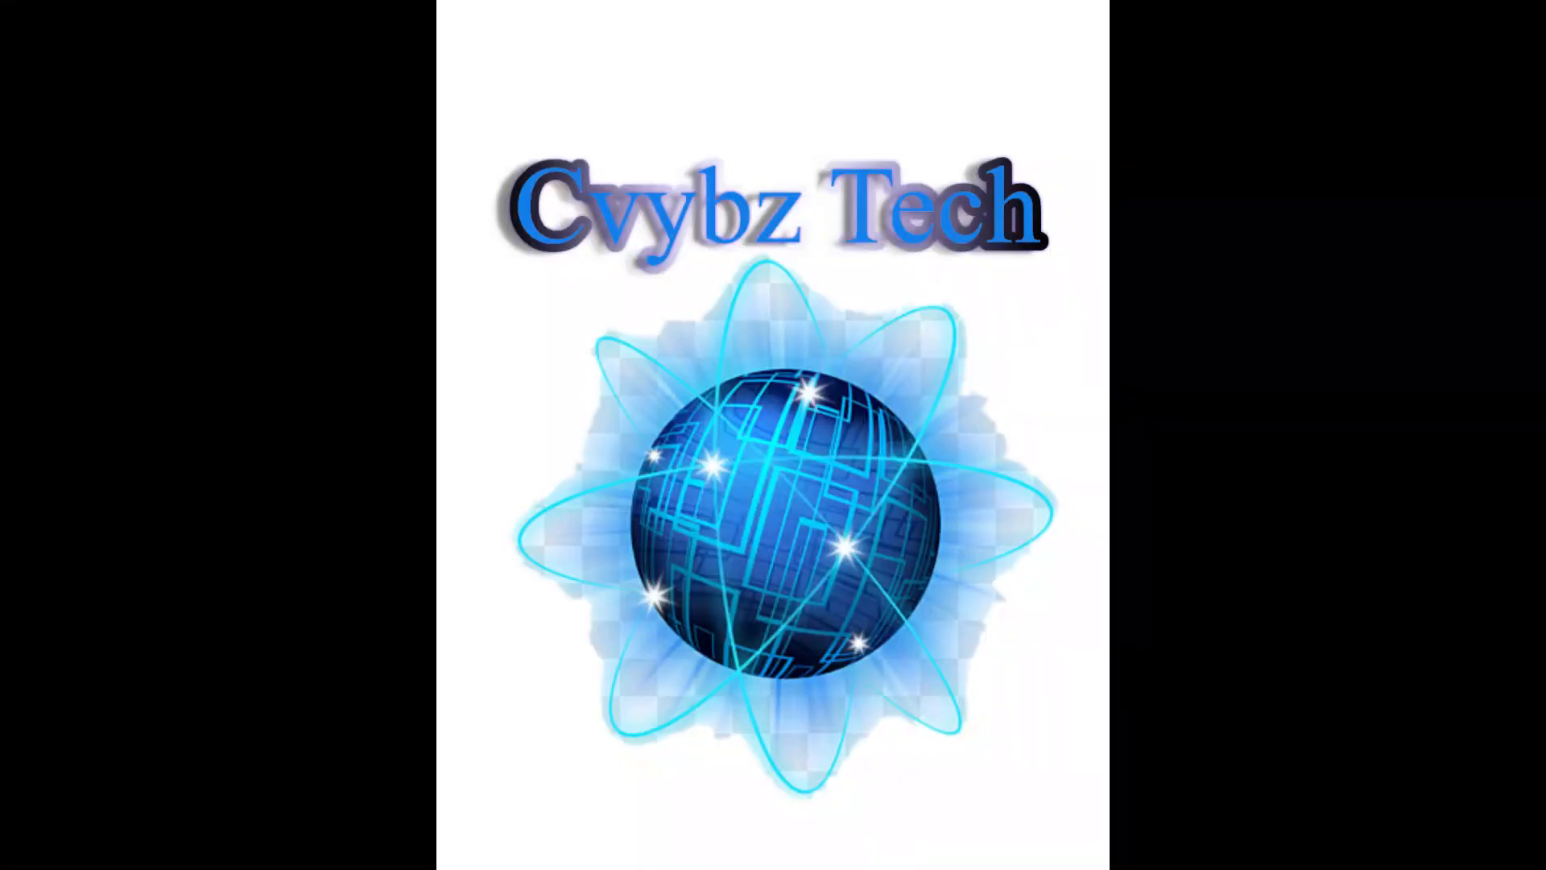